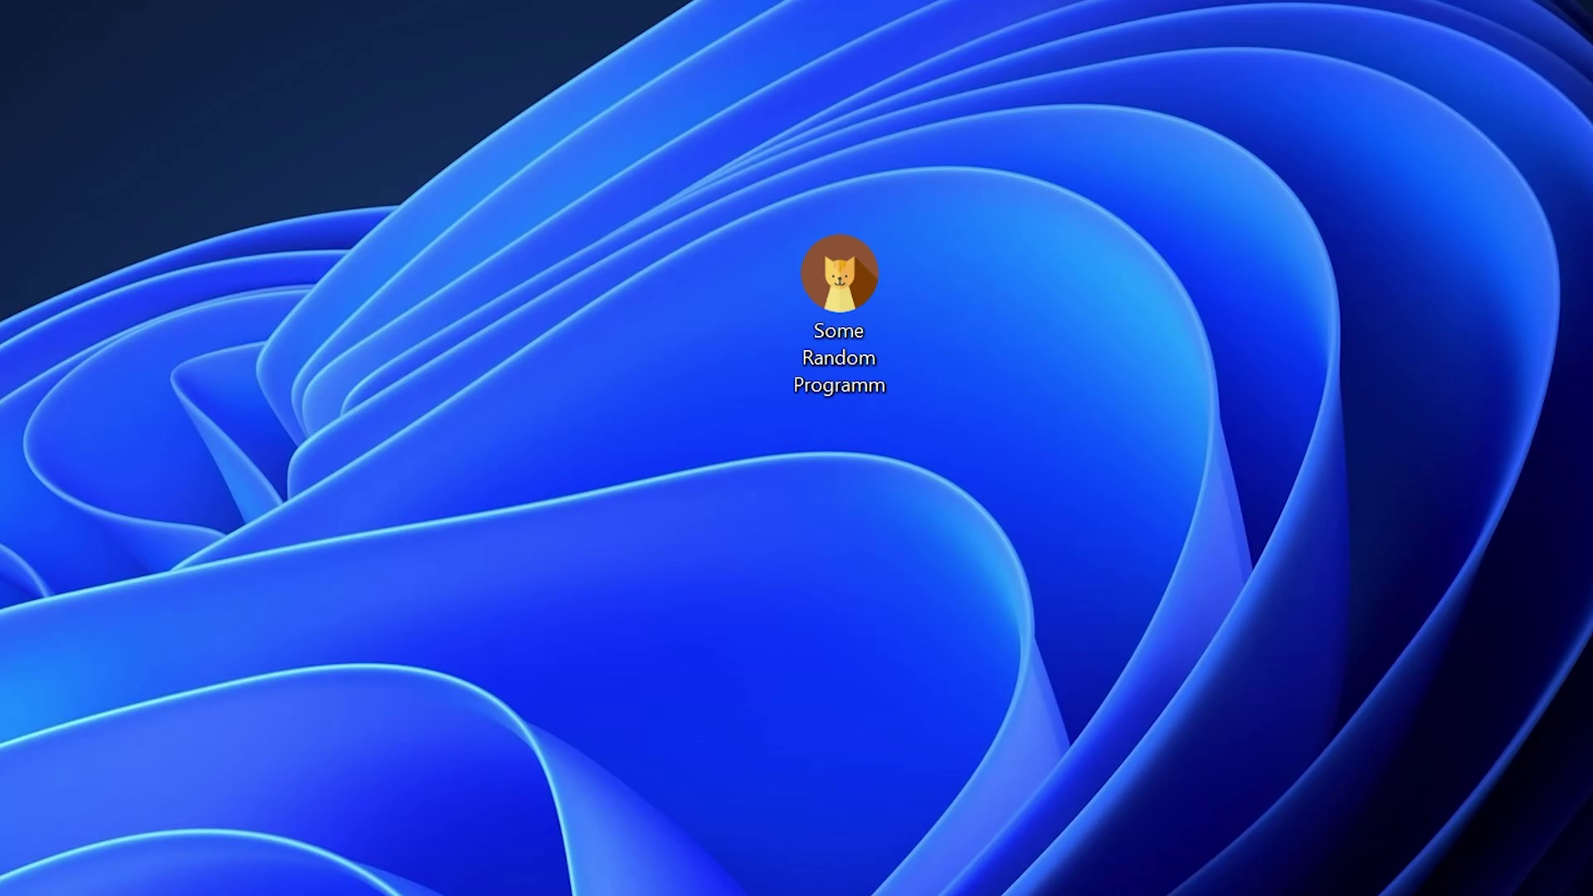
- Launch Some Random Programm from the desktop to trigger the missing msvcr120d.dll error
double_click(857, 270)
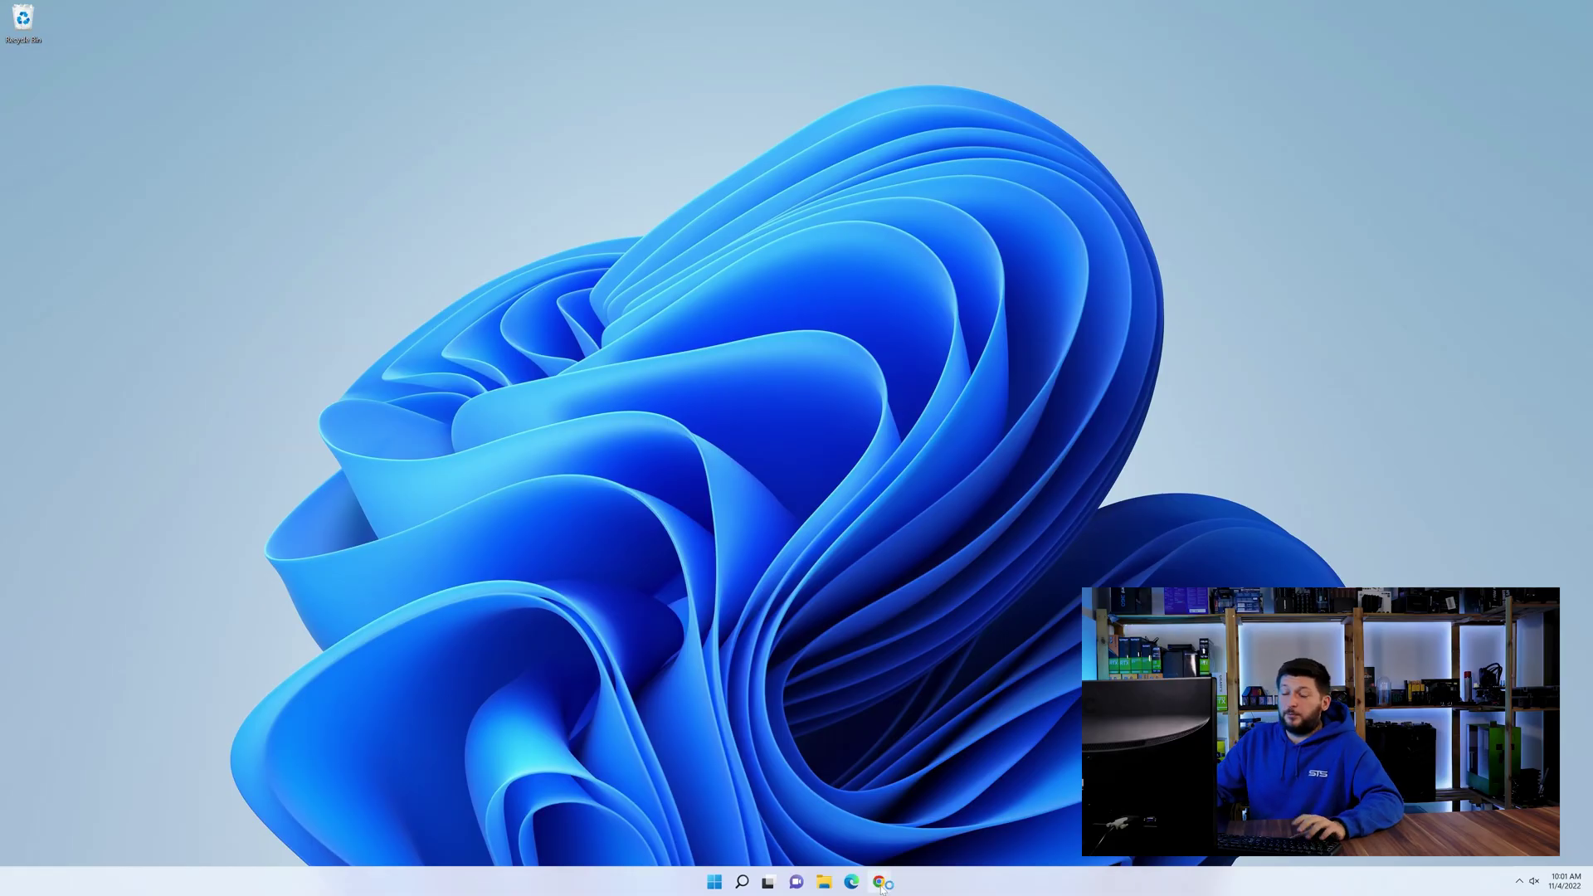
- In Chrome, load the sts-tutorial.com/download/msvcr80 page and scroll to the download buttons
left_click(881, 882)
type("https://www.sts-tutorial.com/download/msvcr80")
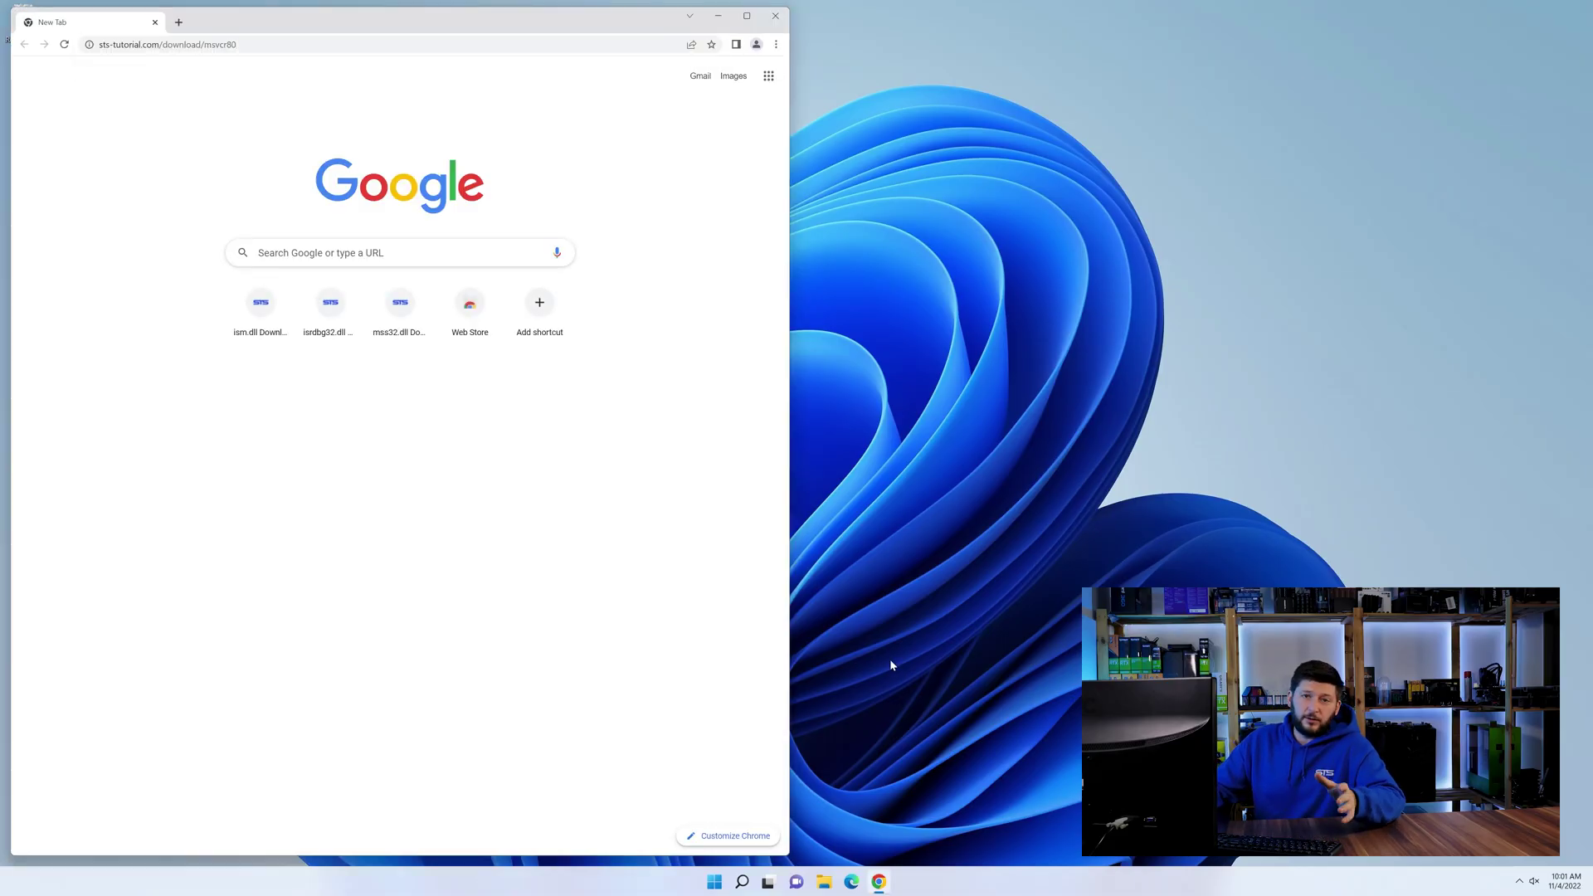
key("Return")
scroll(252, 399, "down", 20)
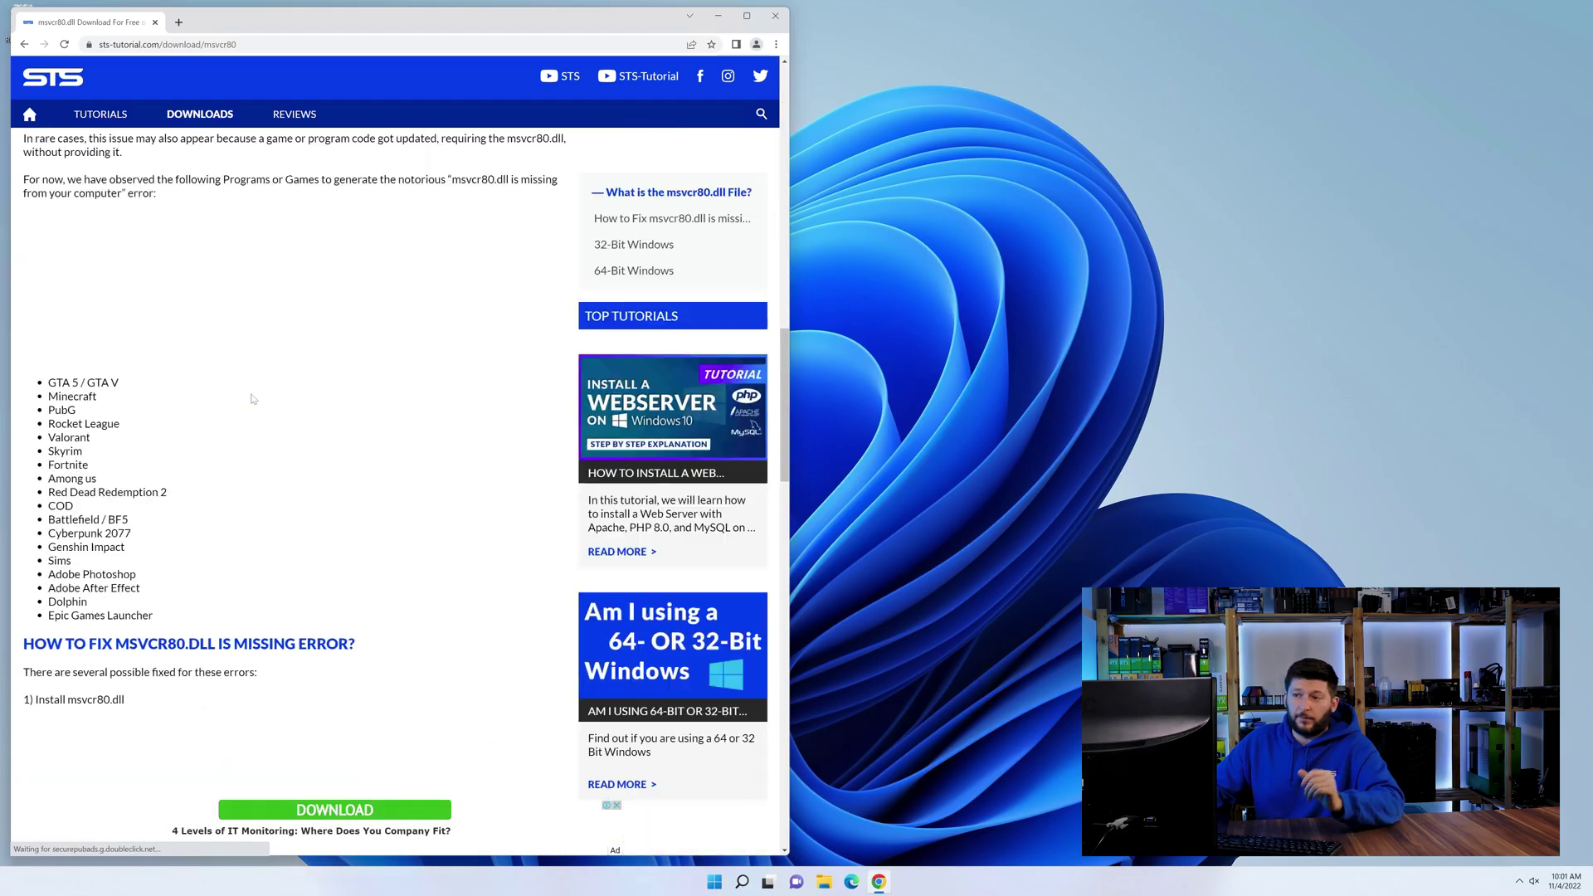
scroll(252, 399, "down", 6)
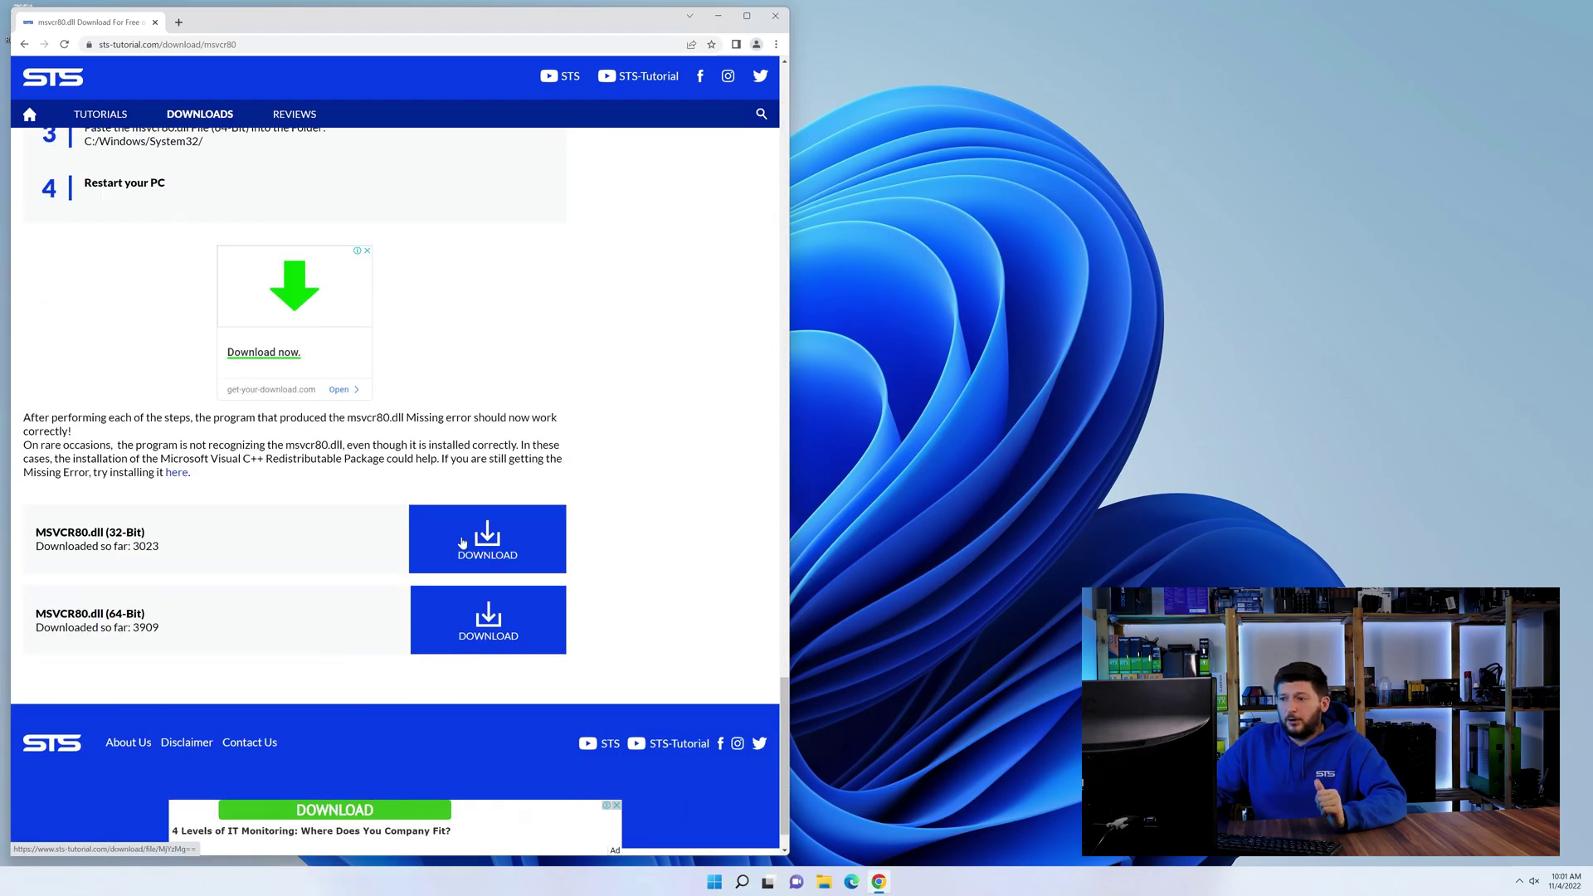
- Start downloading the 64-bit and 32-bit msvcr80.dll zip files
left_click(473, 627)
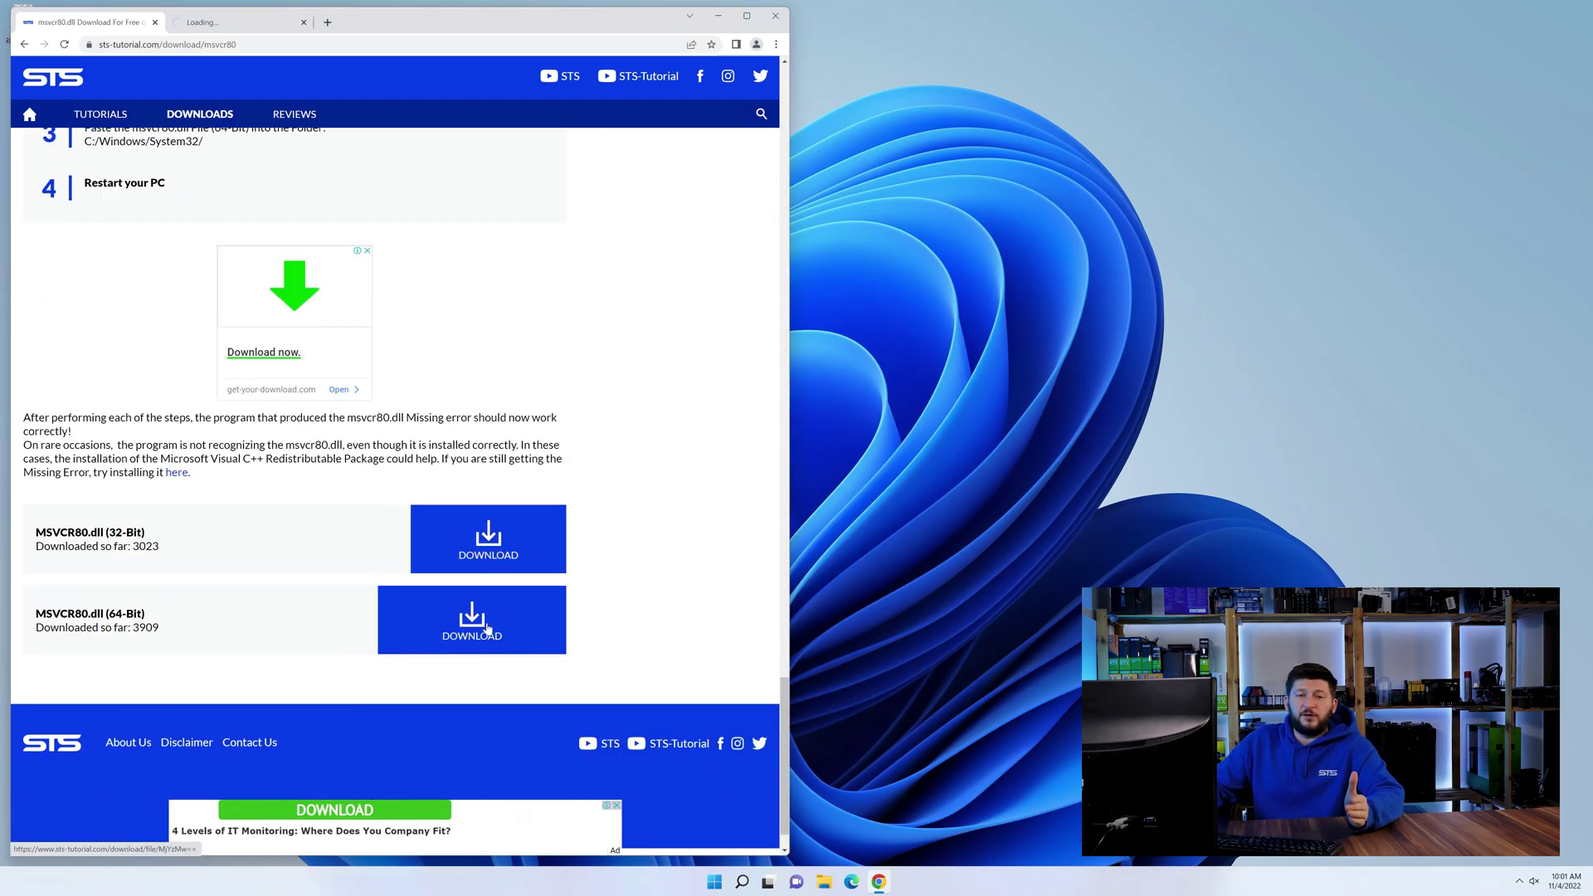
left_click(479, 602)
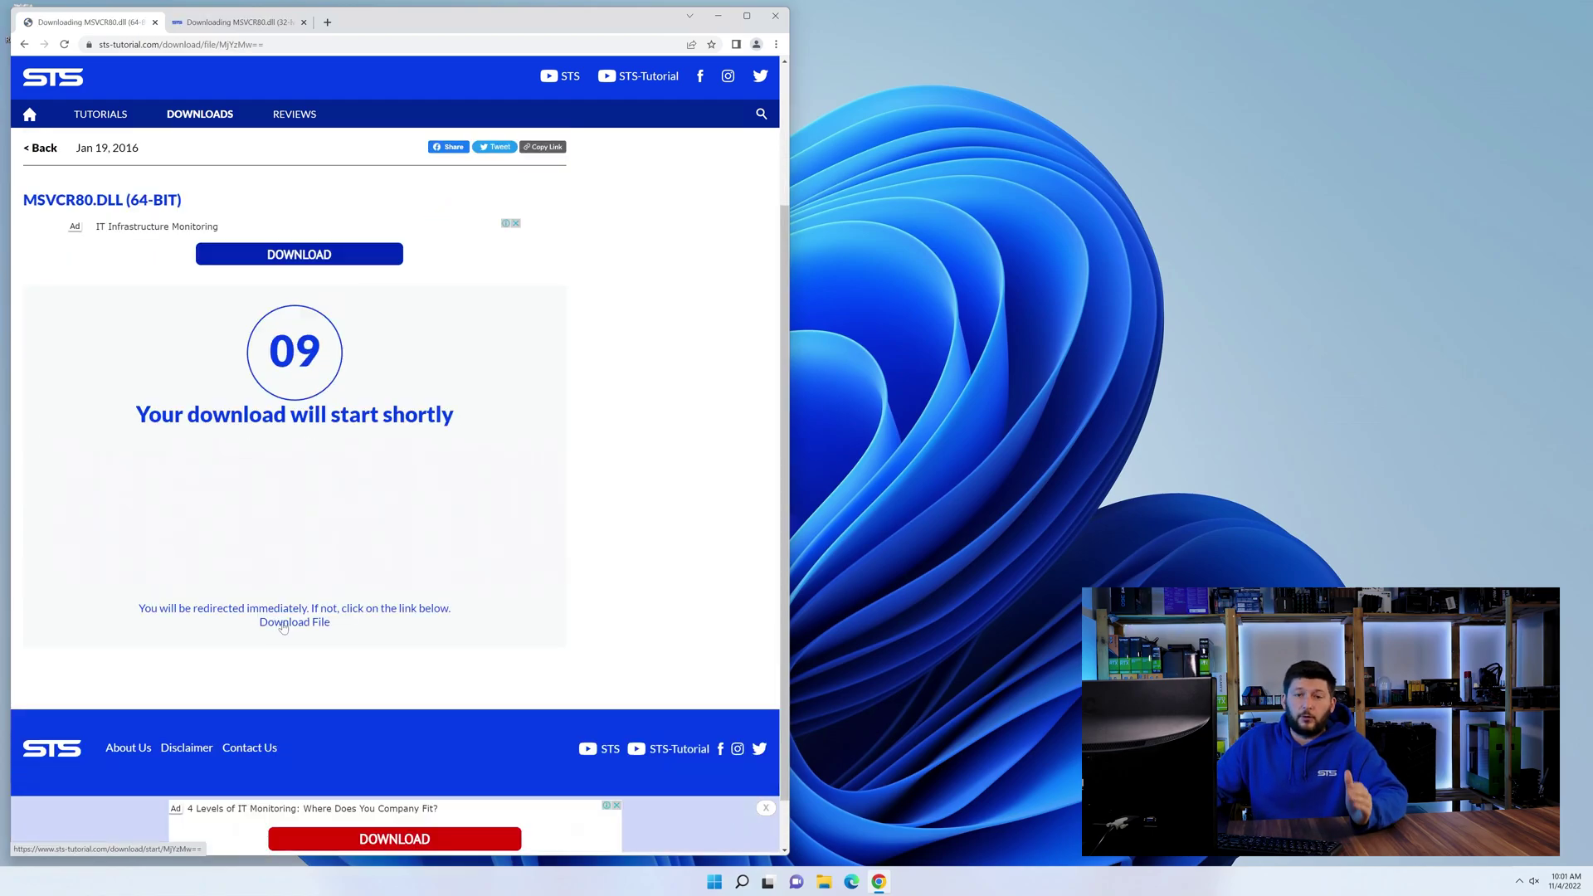
left_click(295, 621)
key("ctrl+Tab")
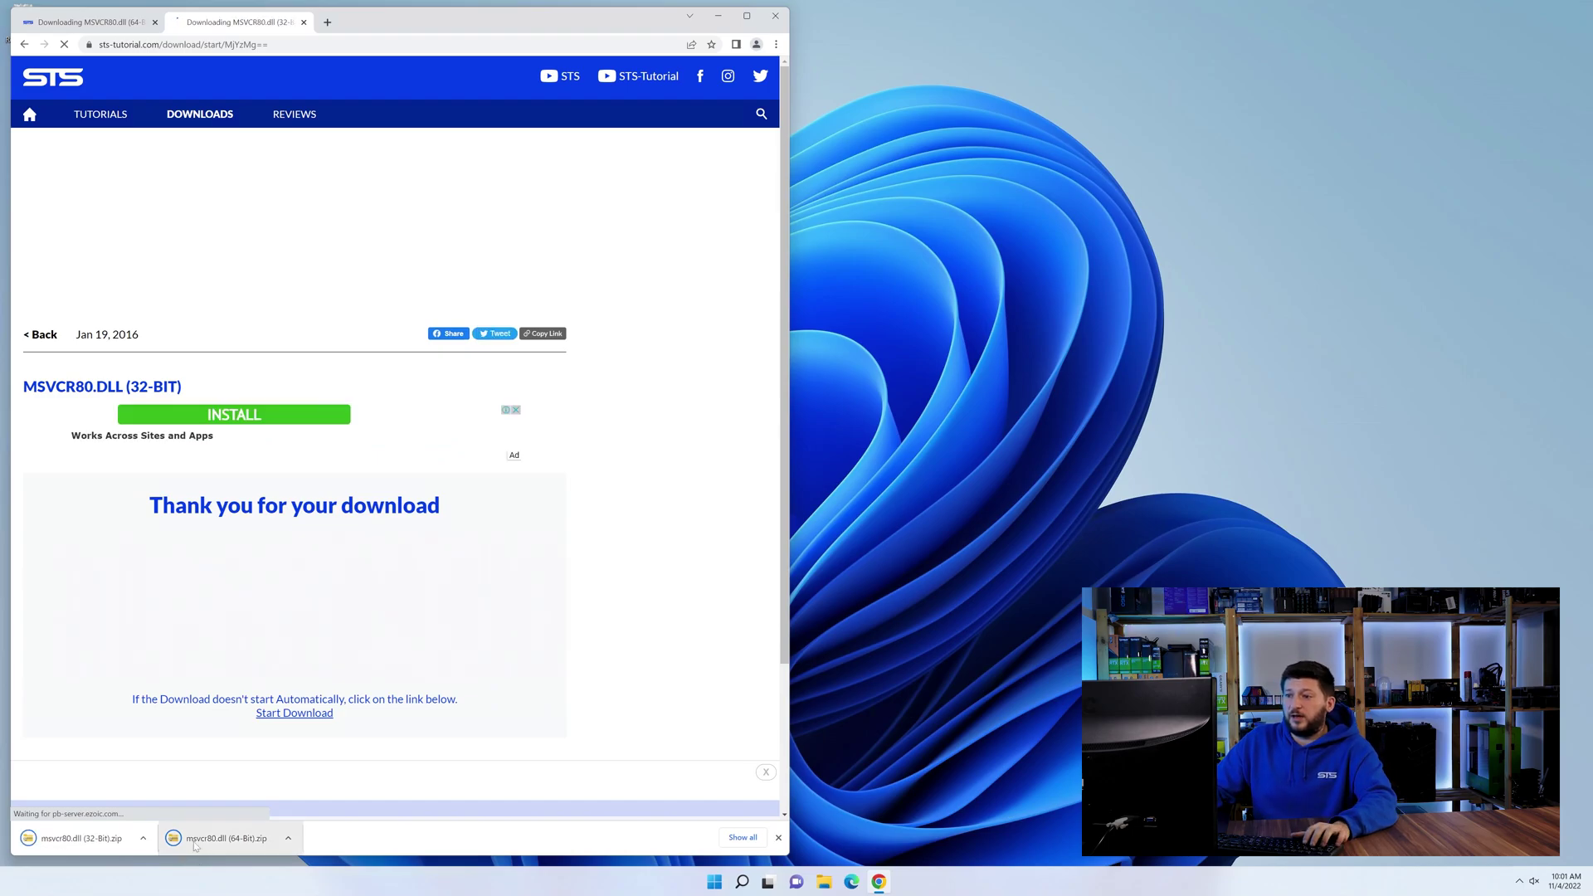
- Open both downloaded msvcr80.dll zips and arrange their windows along the bottom
left_click(82, 837)
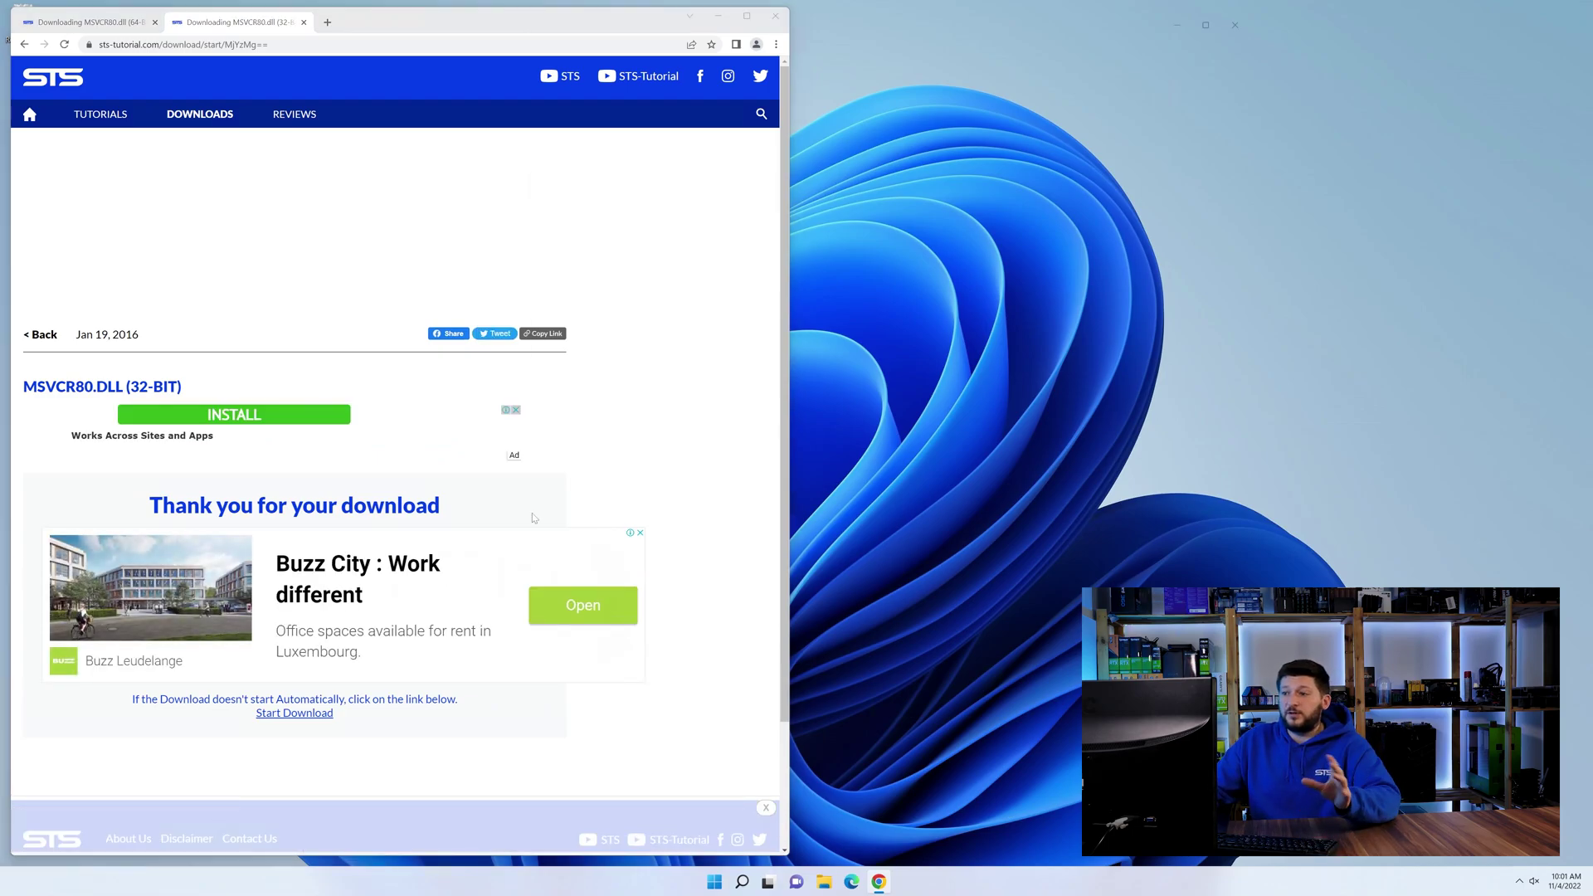
left_click(717, 16)
left_click_drag(735, 25, 1075, 481)
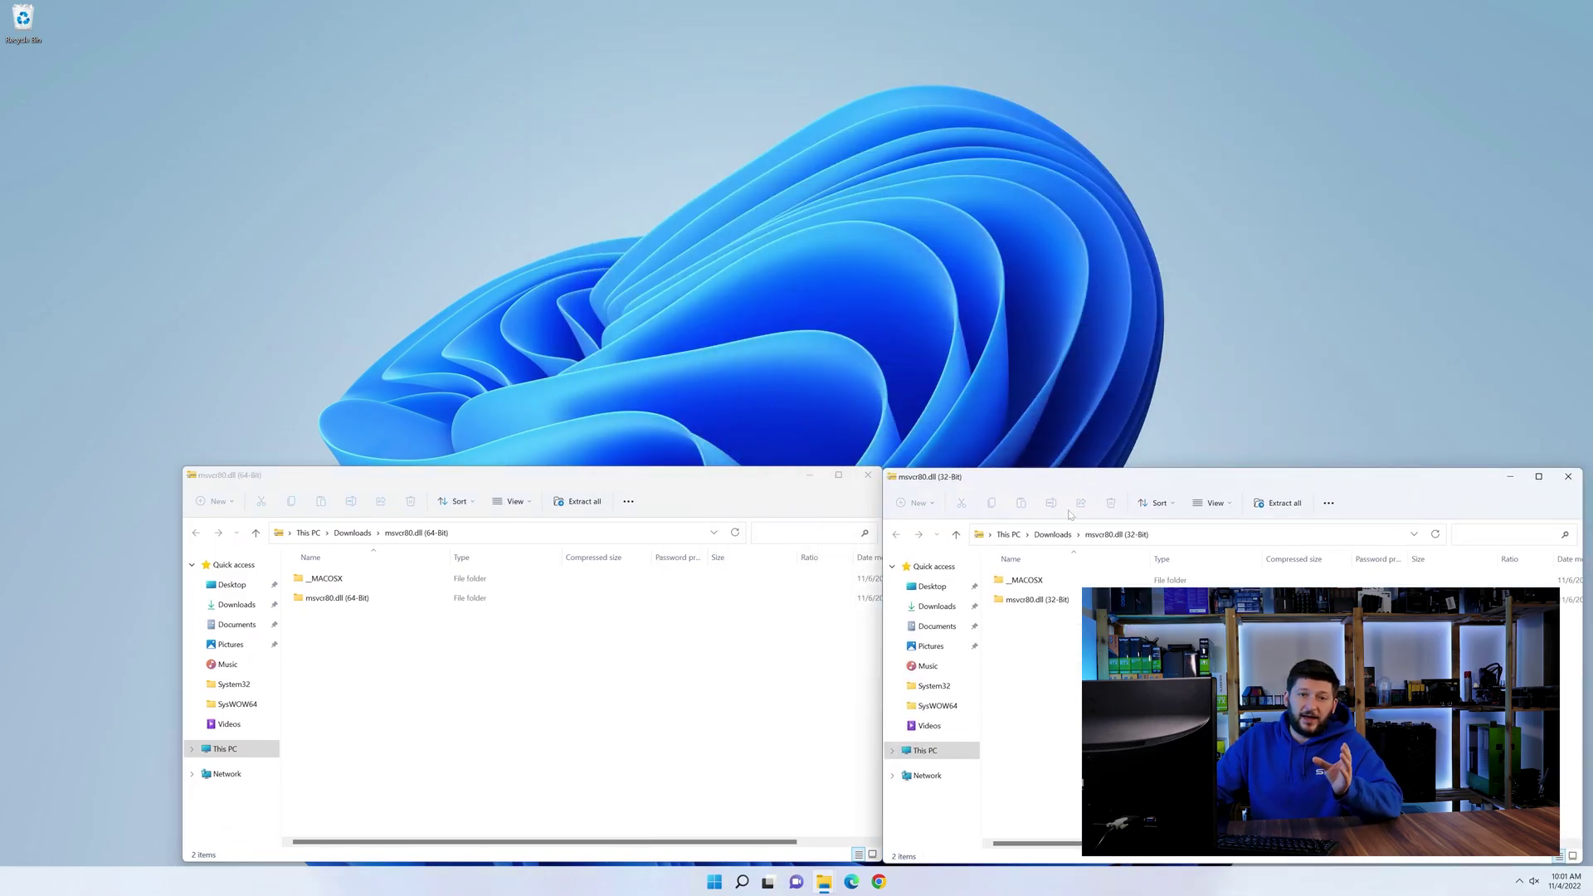
- Open the msvcr80.dll (64-Bit) zip folder and a second Explorer window at C:\Windows
double_click(480, 597)
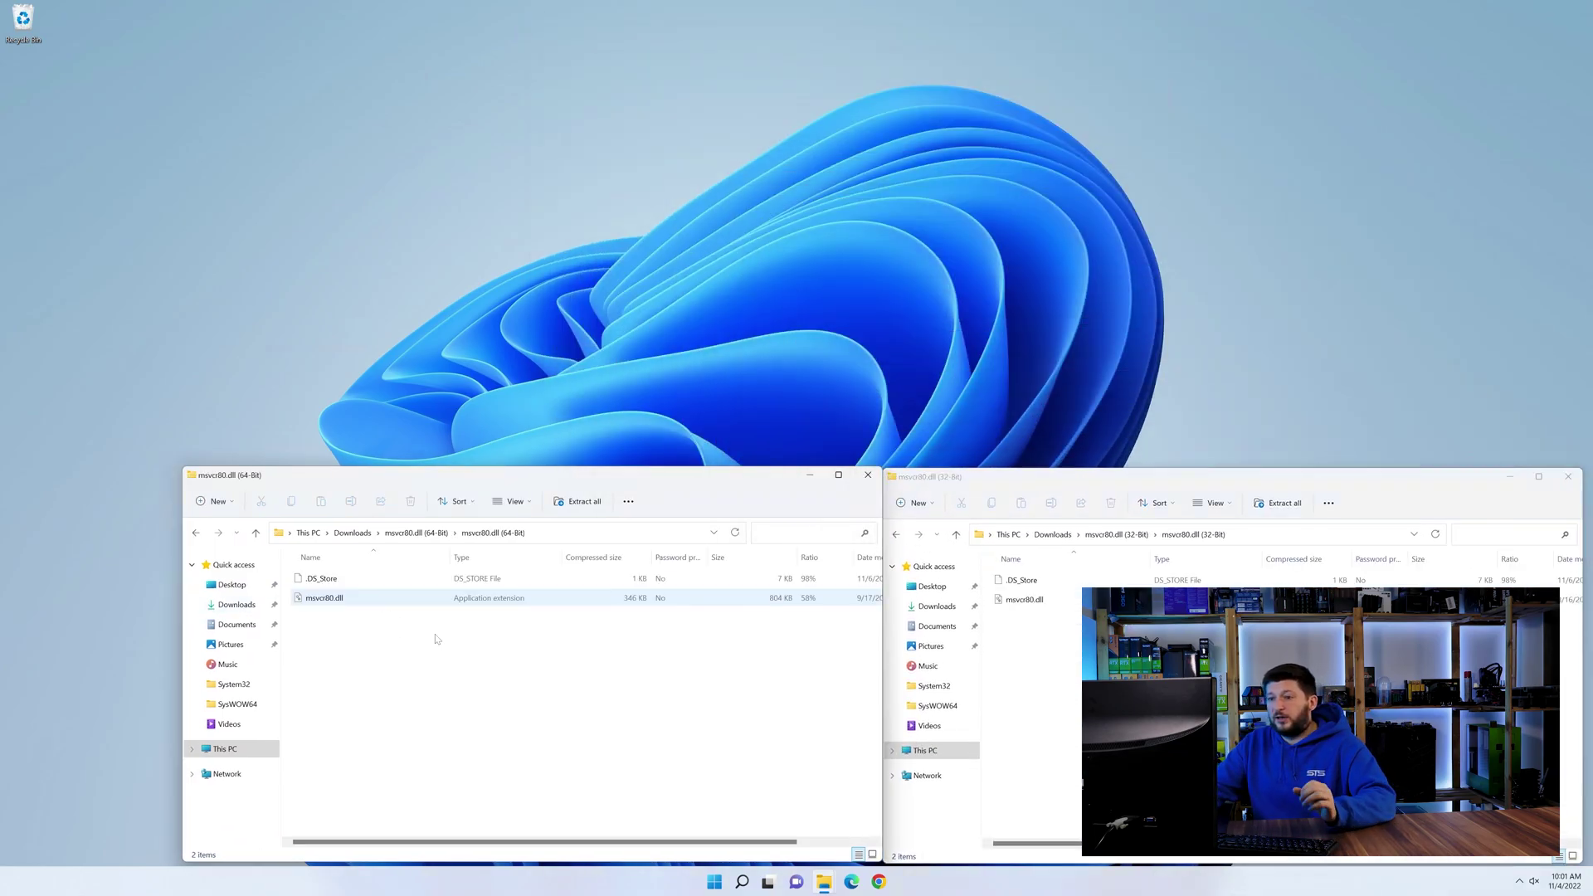
middle_click(827, 883)
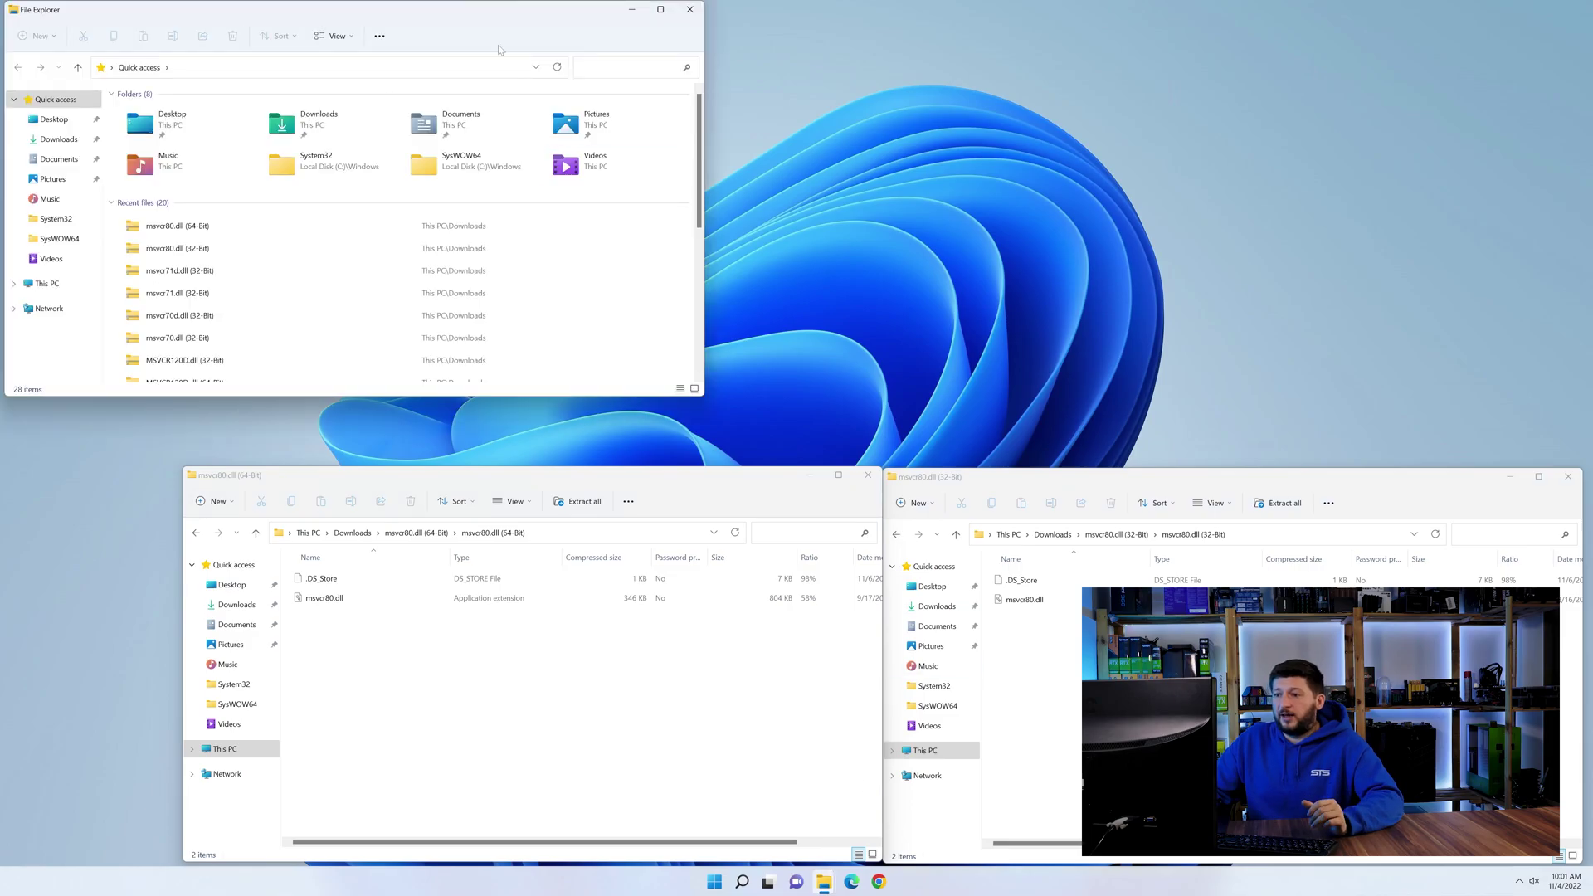
left_click_drag(612, 39, 1122, 93)
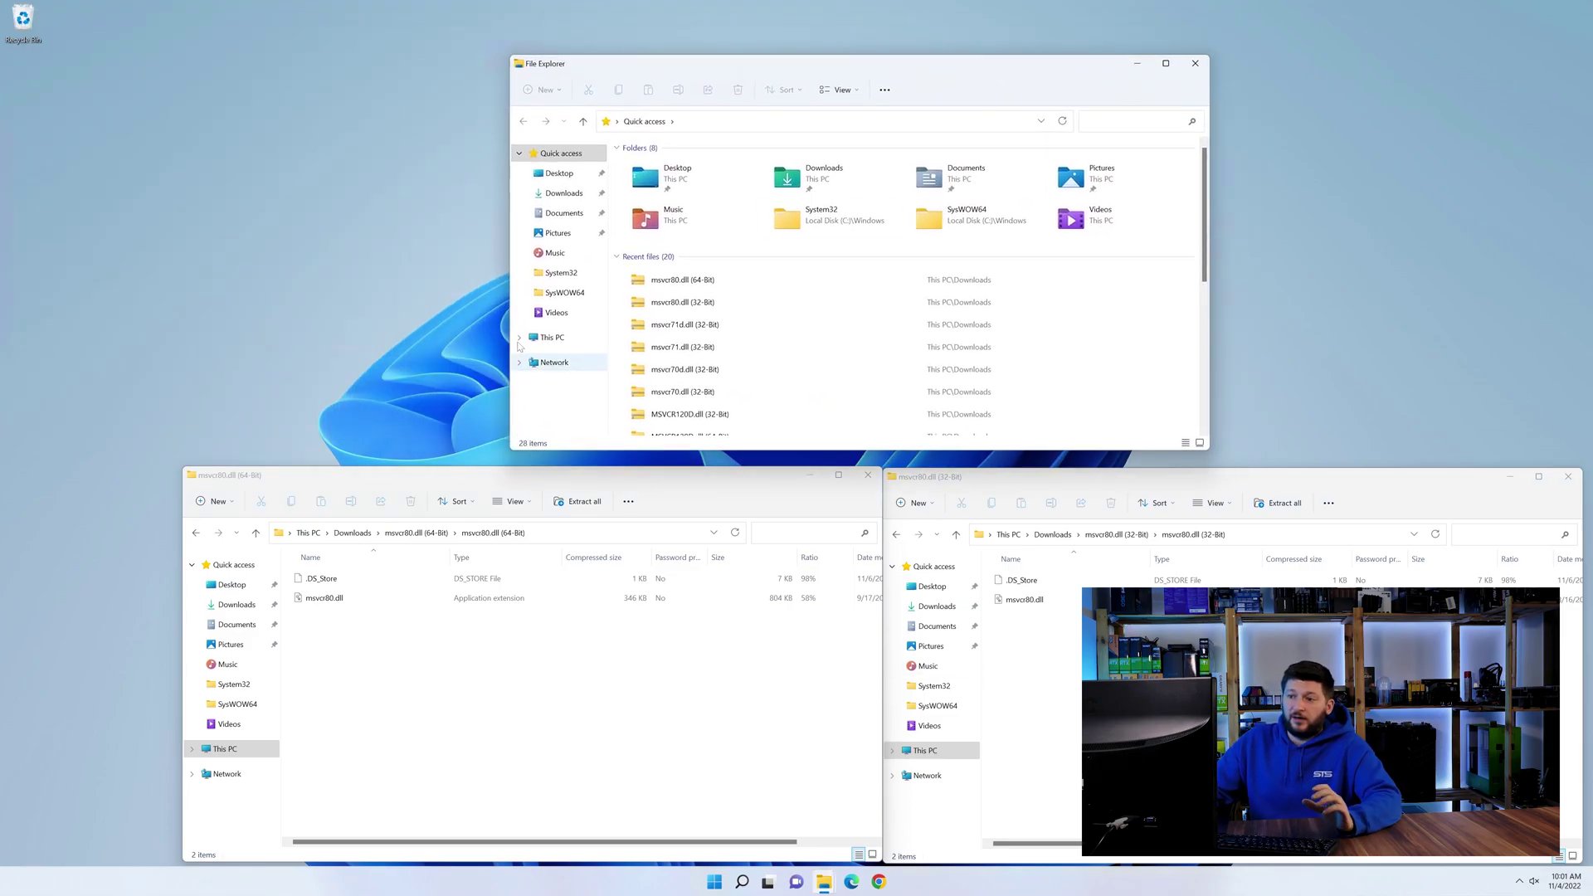
left_click(552, 338)
double_click(737, 261)
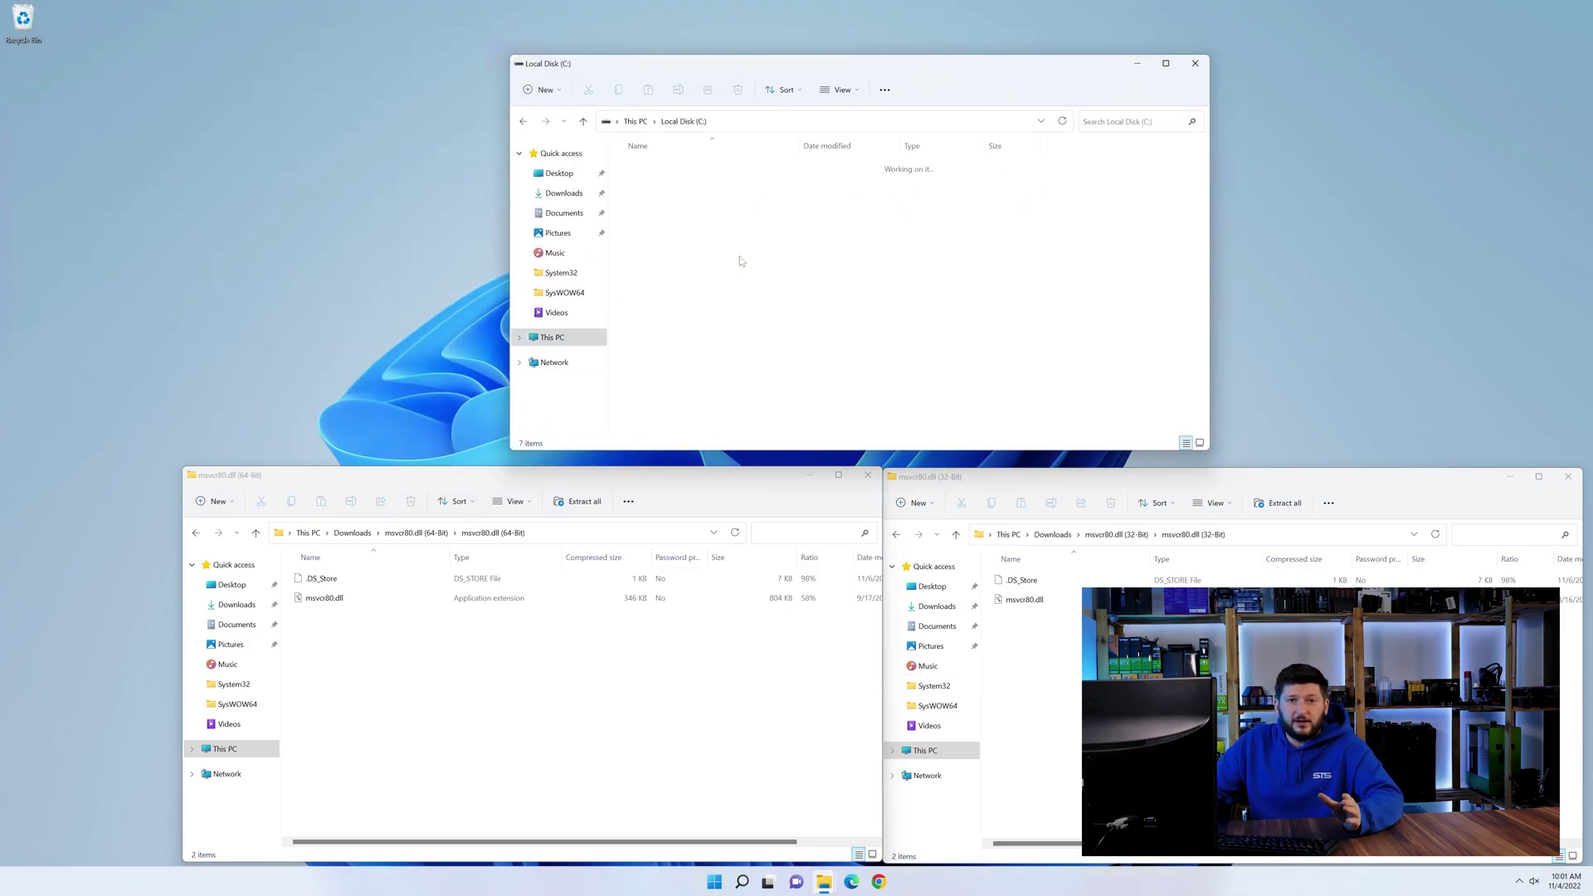
double_click(685, 286)
scroll(680, 291, "down", 15)
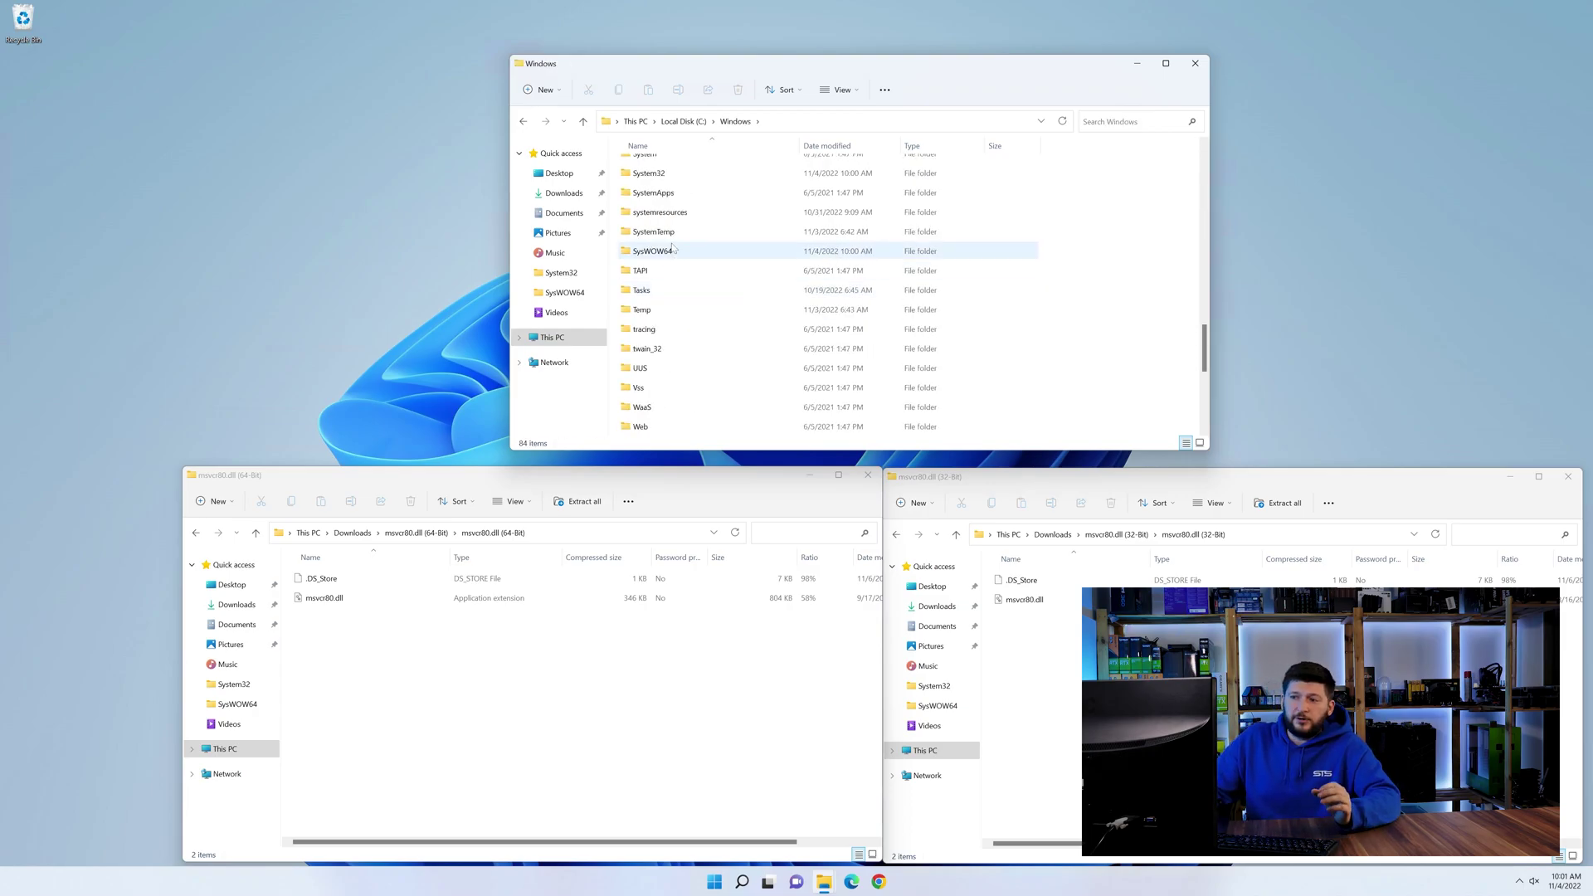
scroll(678, 294, "down", 3)
- Copy the 32-bit msvcr80.dll into SysWOW64 and the 64-bit one into System32
left_click(676, 226)
key("Down")
key("Down")
key("Down")
key("Down")
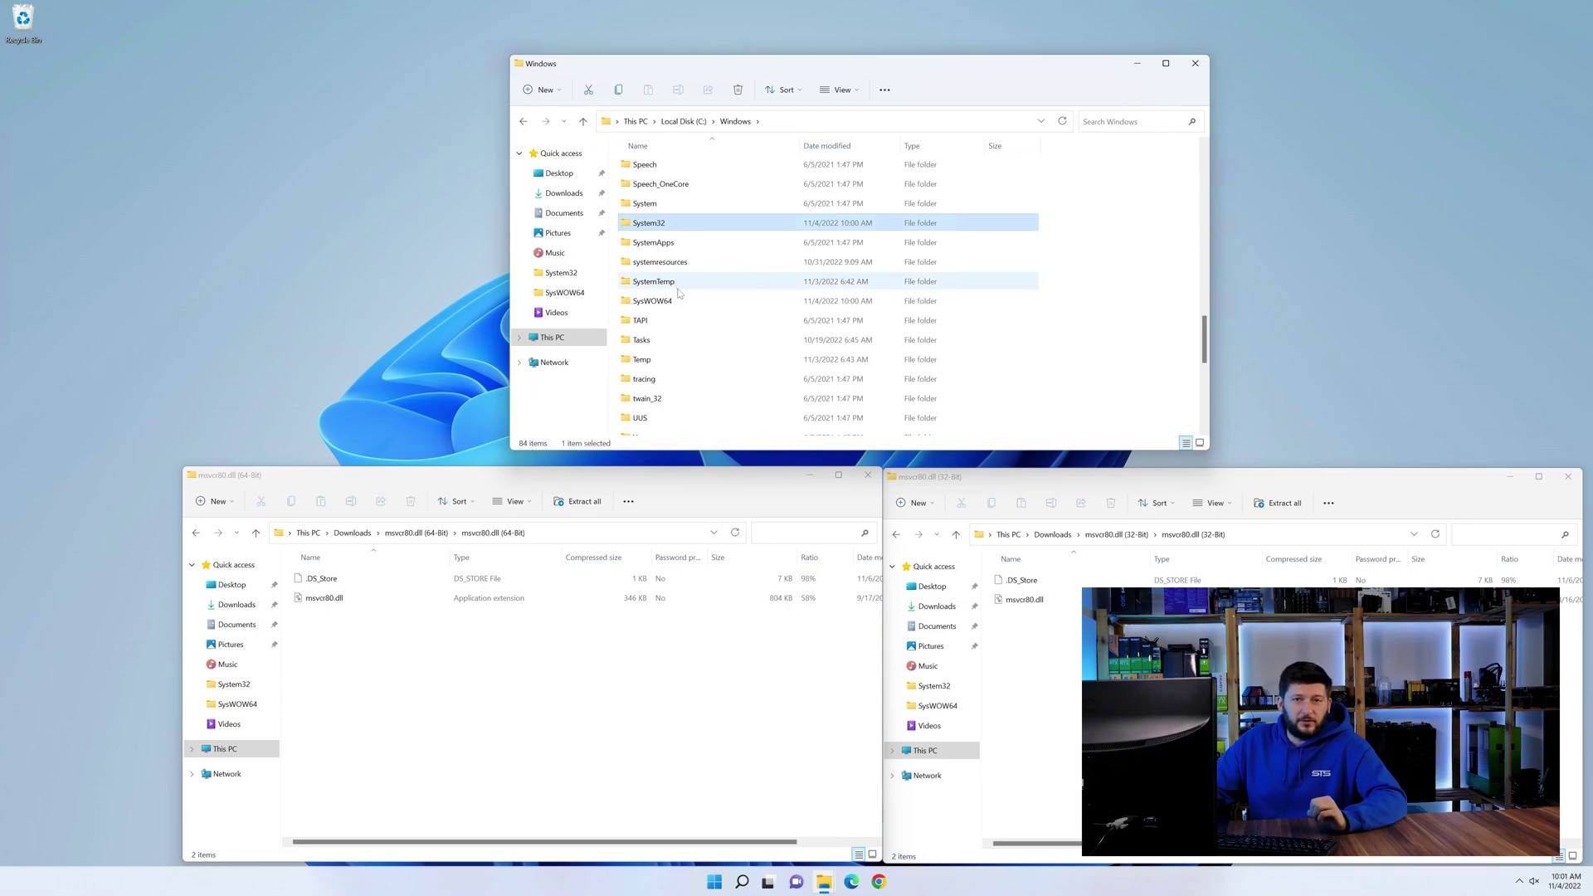
left_click(676, 224)
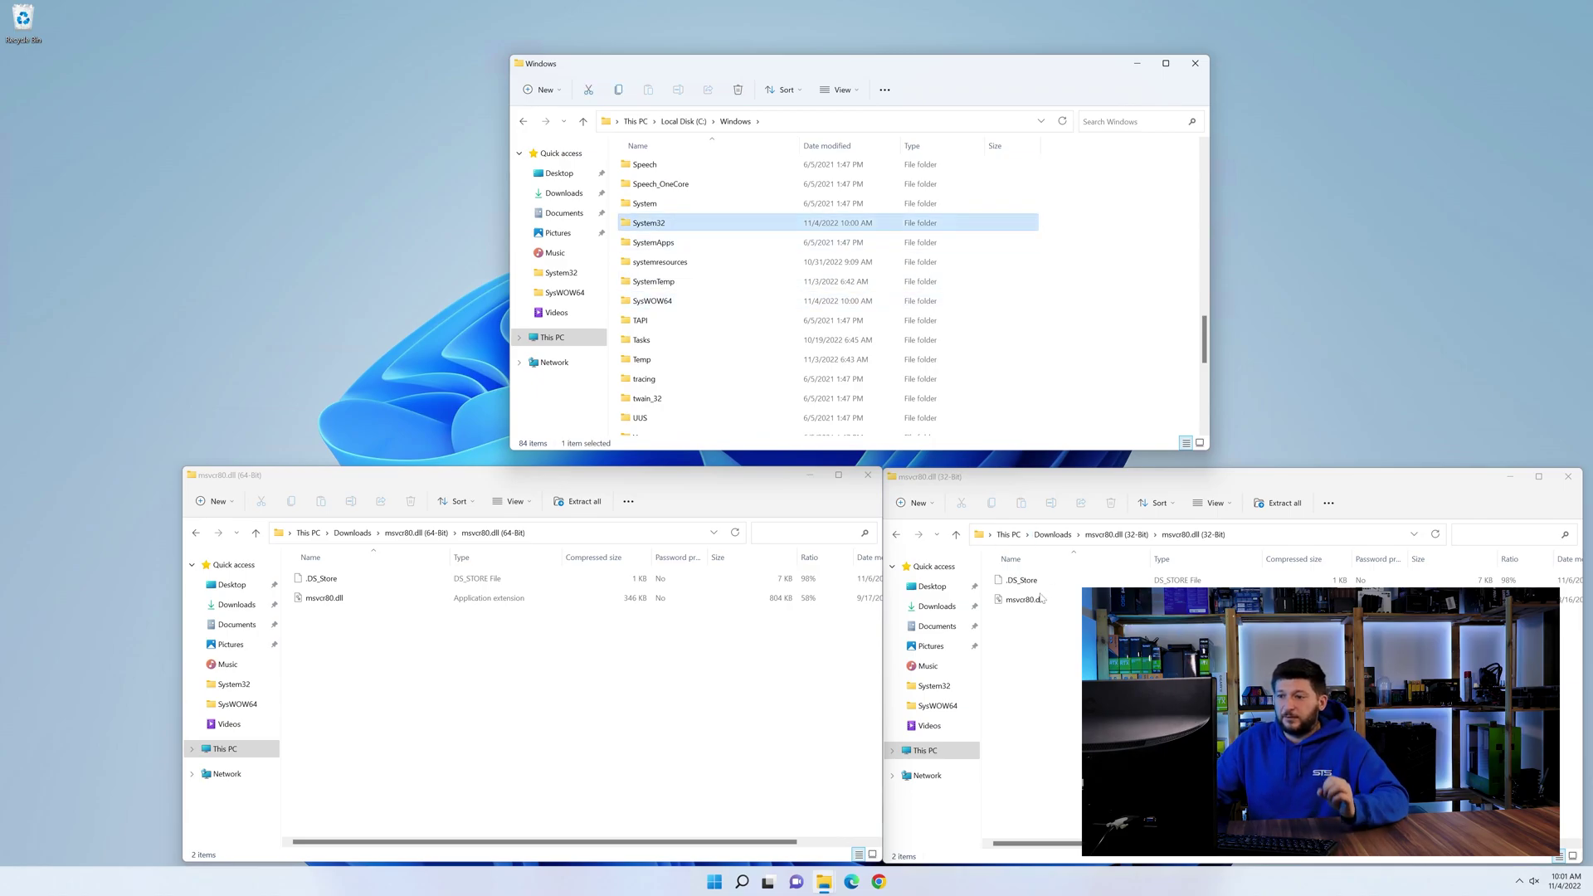
left_click_drag(1030, 604, 670, 307)
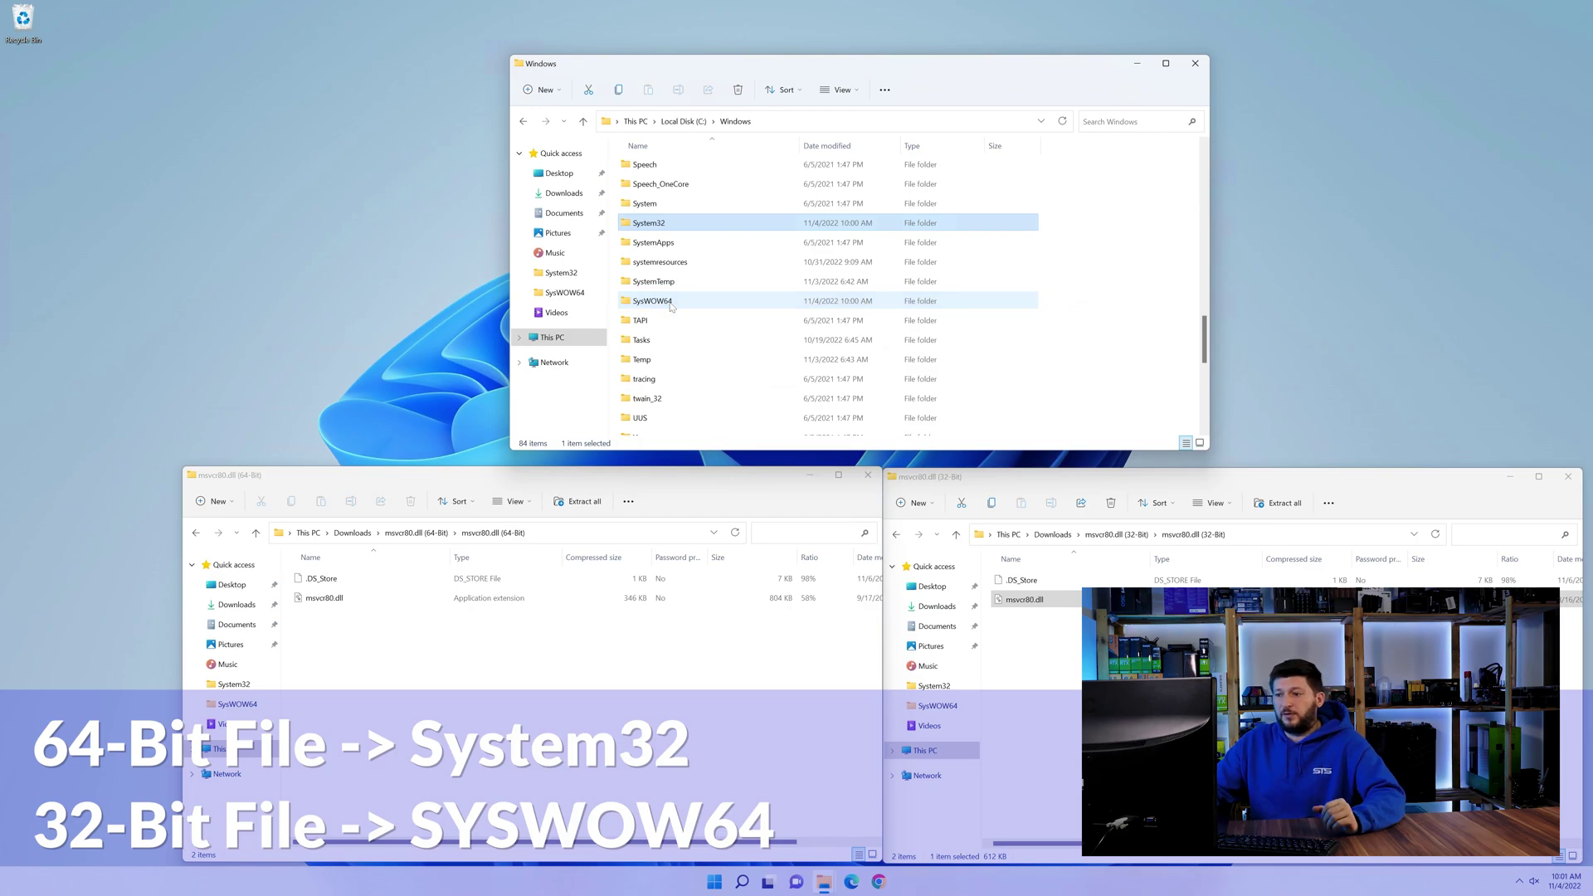
left_click(333, 593)
left_click_drag(334, 590, 643, 225)
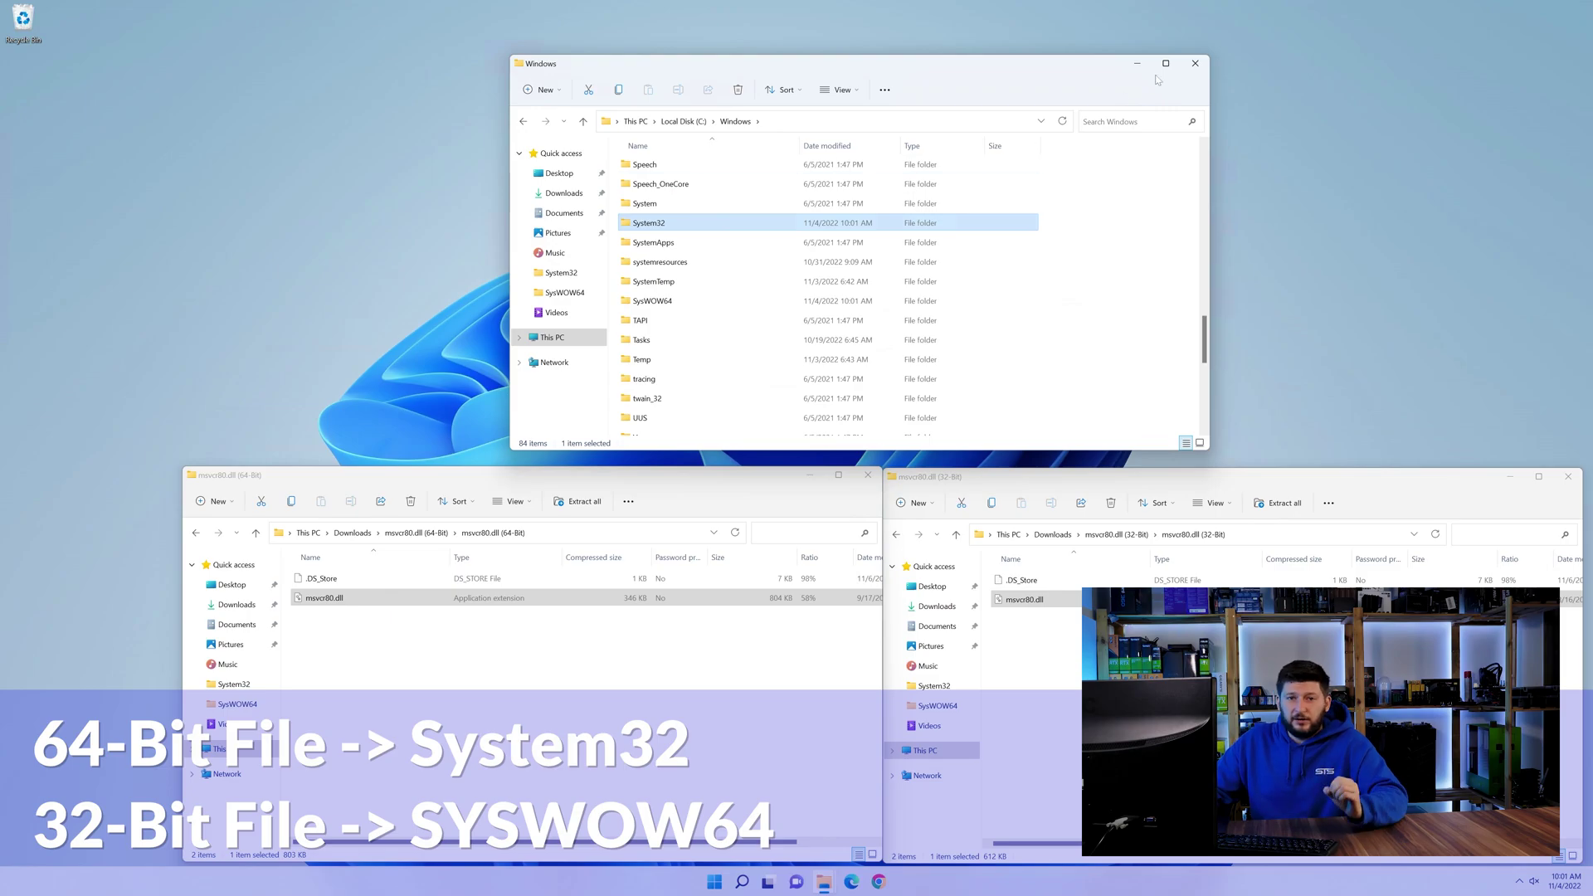
- Close the Windows folder and both zip windows
left_click(1195, 64)
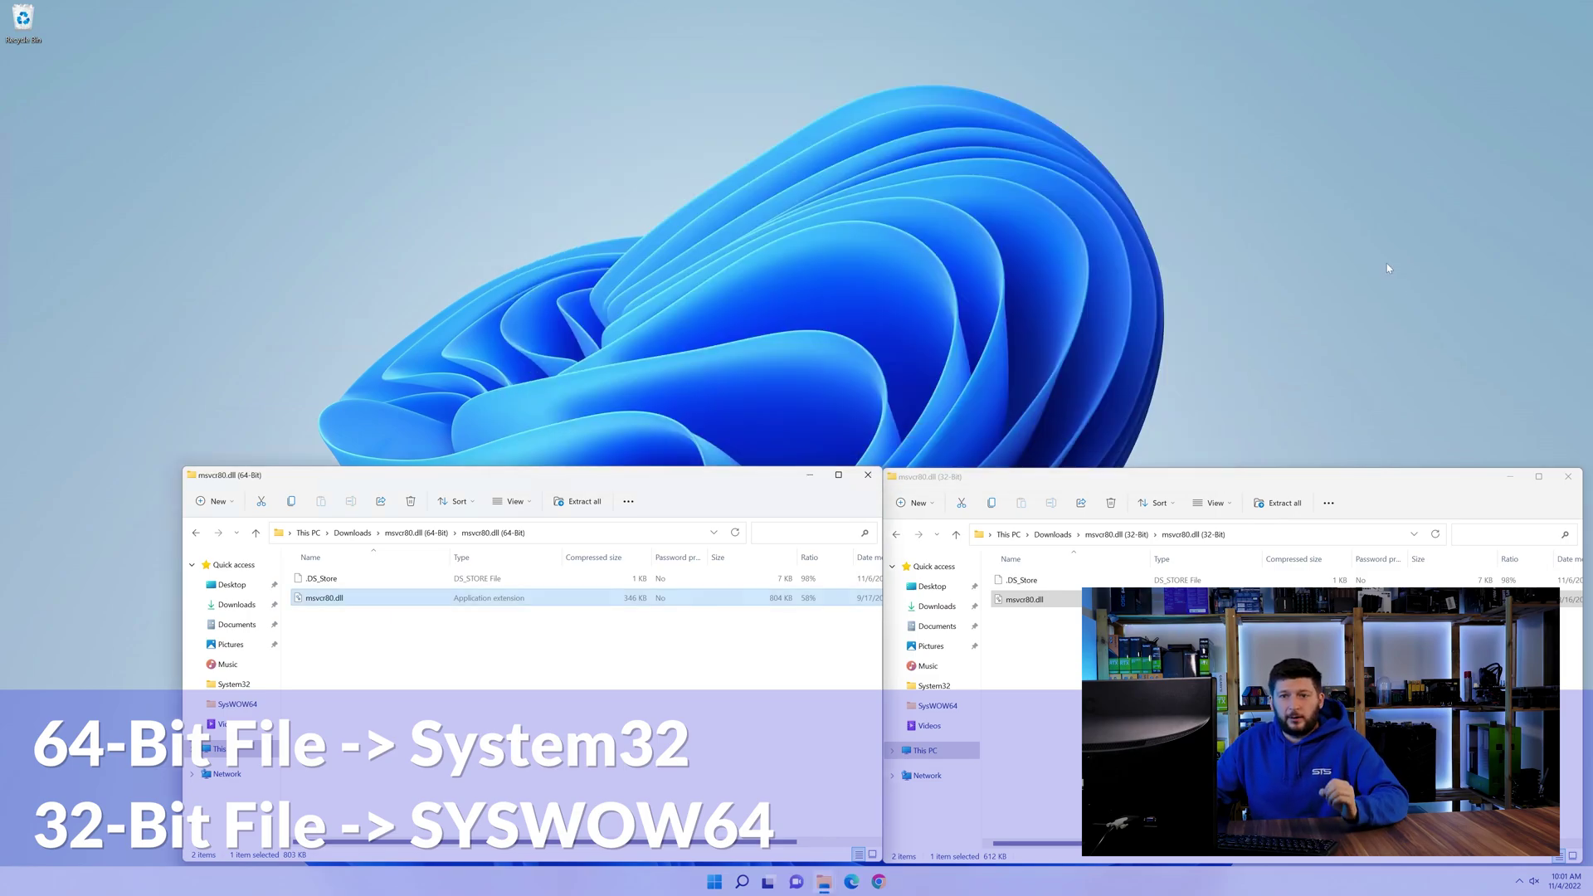
left_click(1566, 477)
left_click(867, 476)
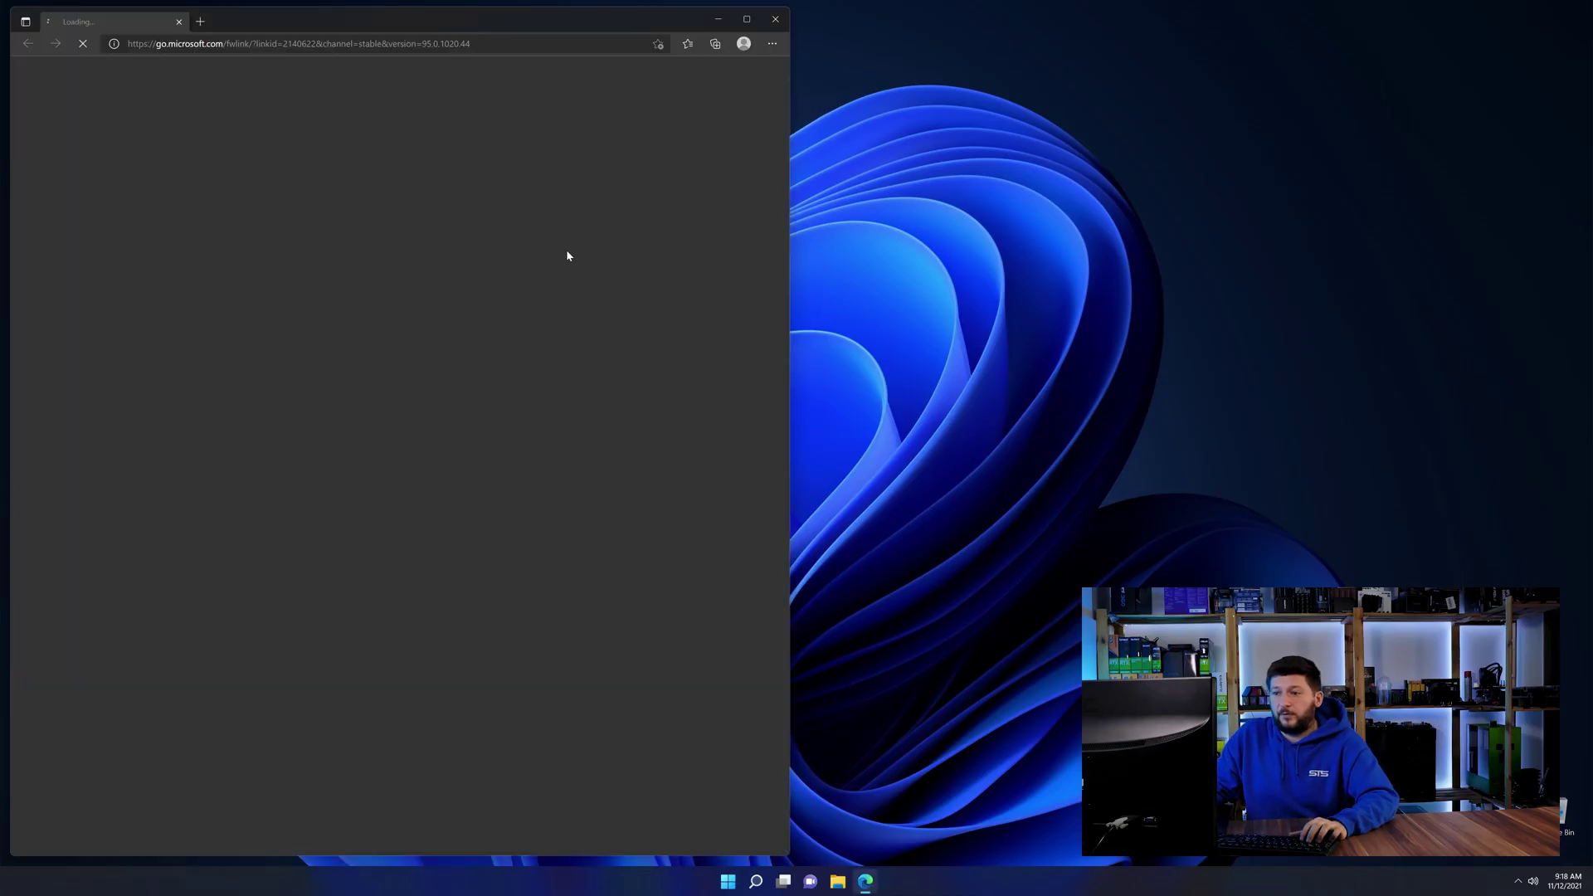
- In Edge, load sts-tutorial.com/download/credistributable2019 and scroll to the vc_redist download buttons
left_click(439, 46)
type("https://www.sts-tutorial.com/download/credistributable2019")
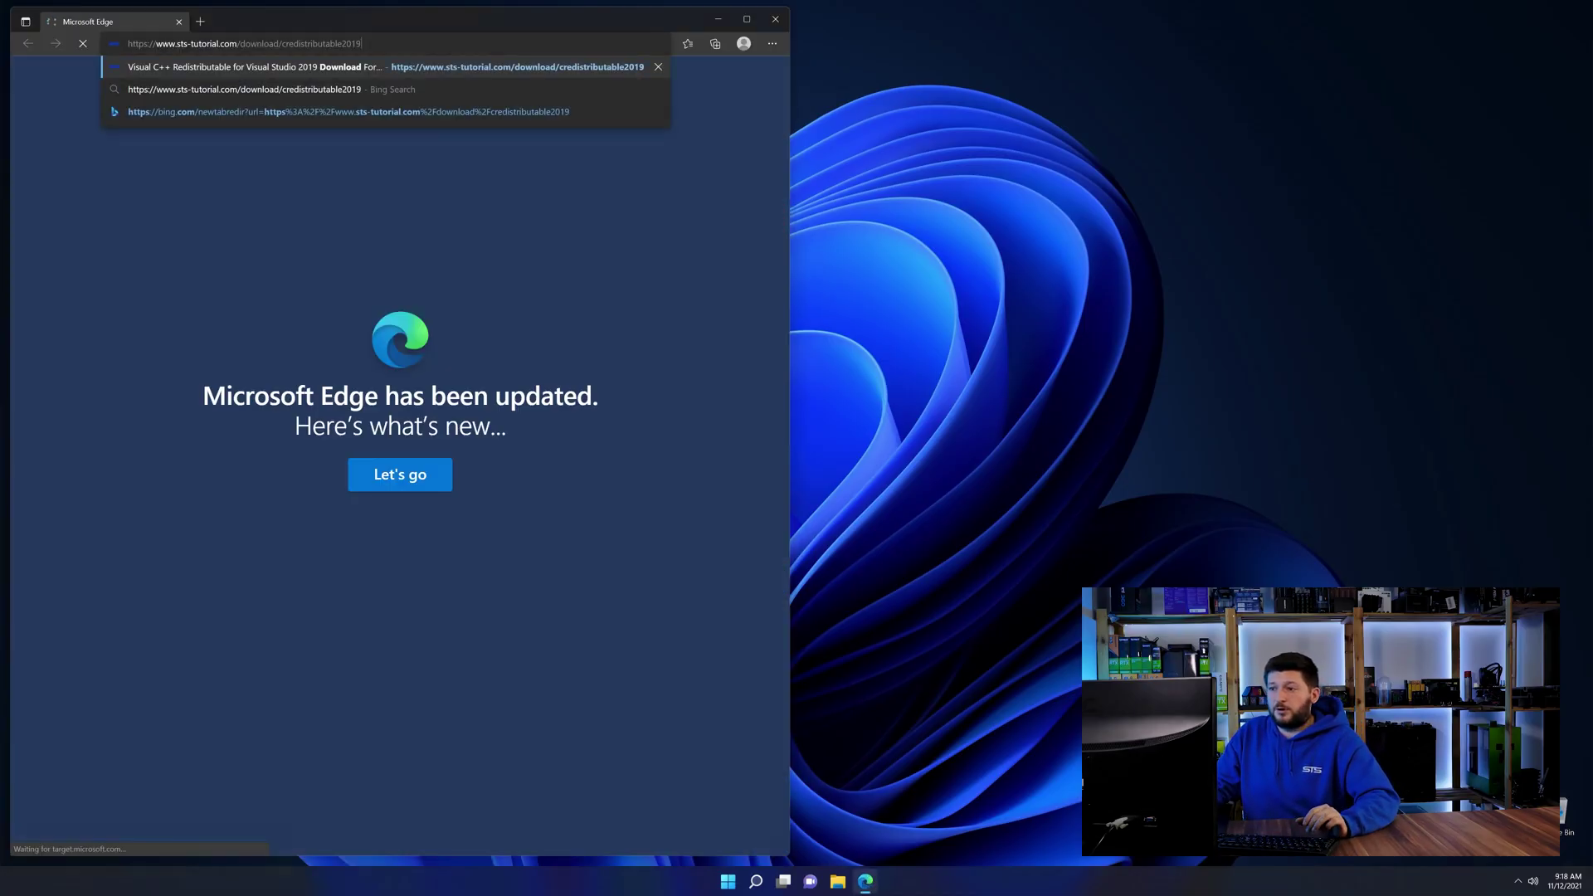
key("Return")
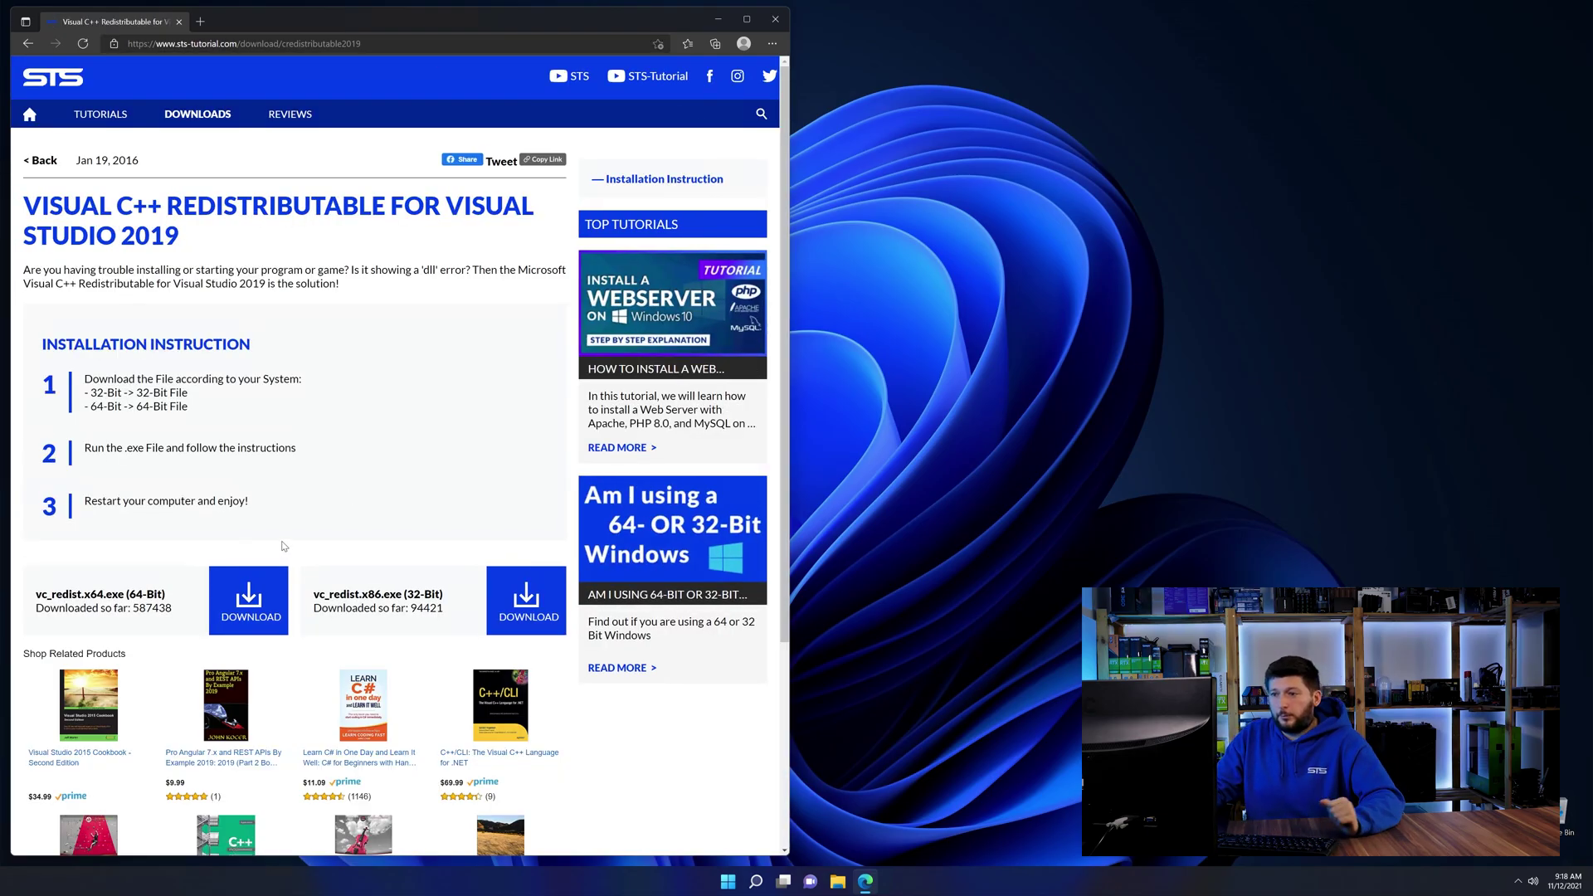
scroll(282, 546, "down", 3)
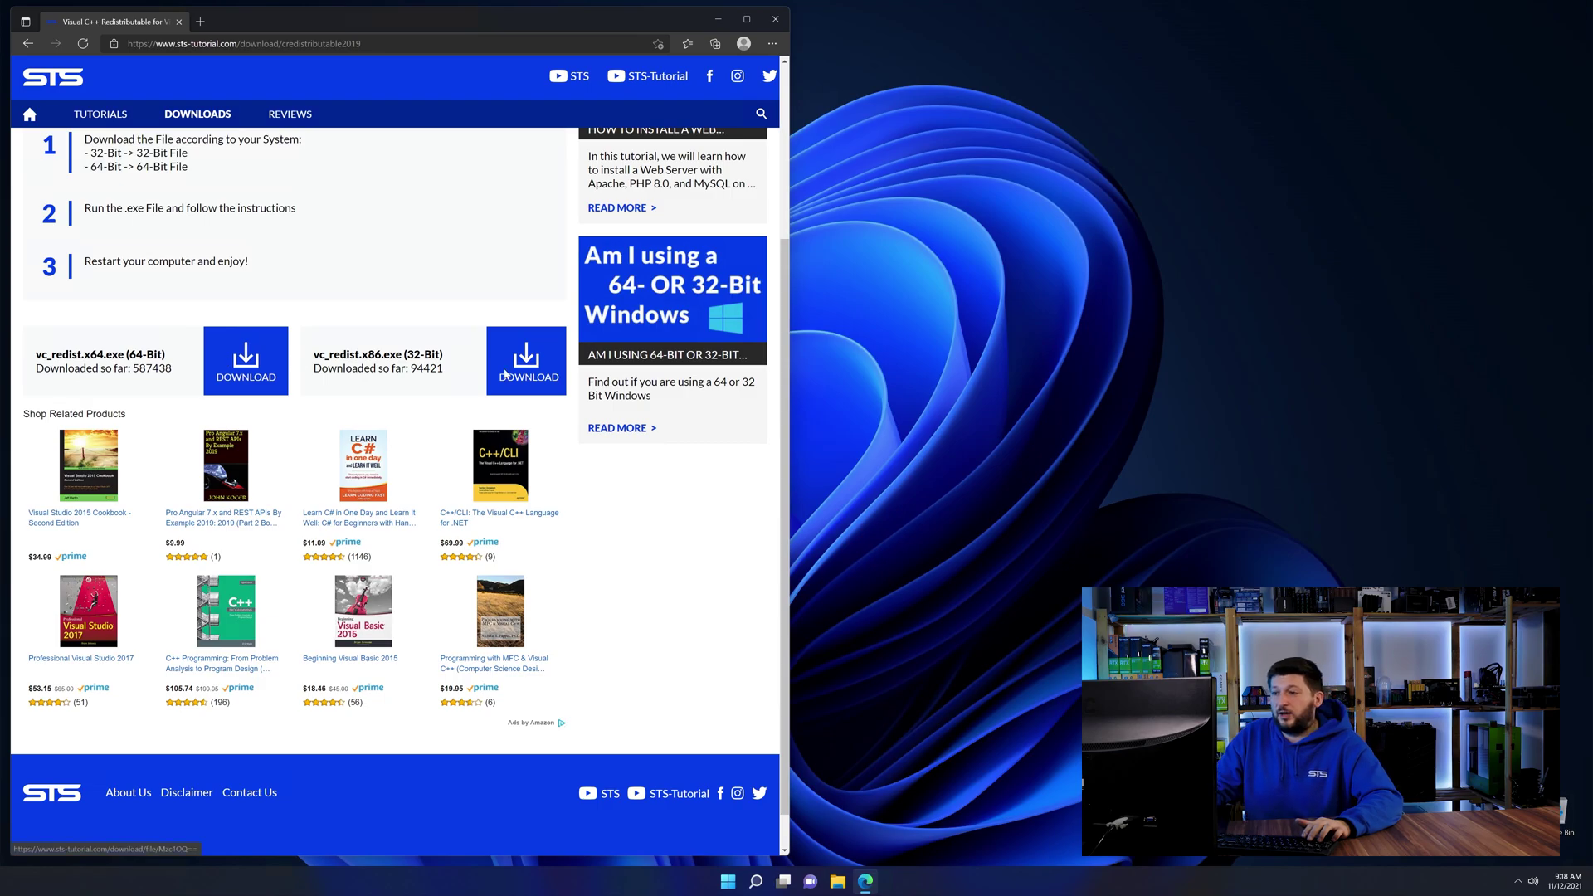
left_click(547, 377)
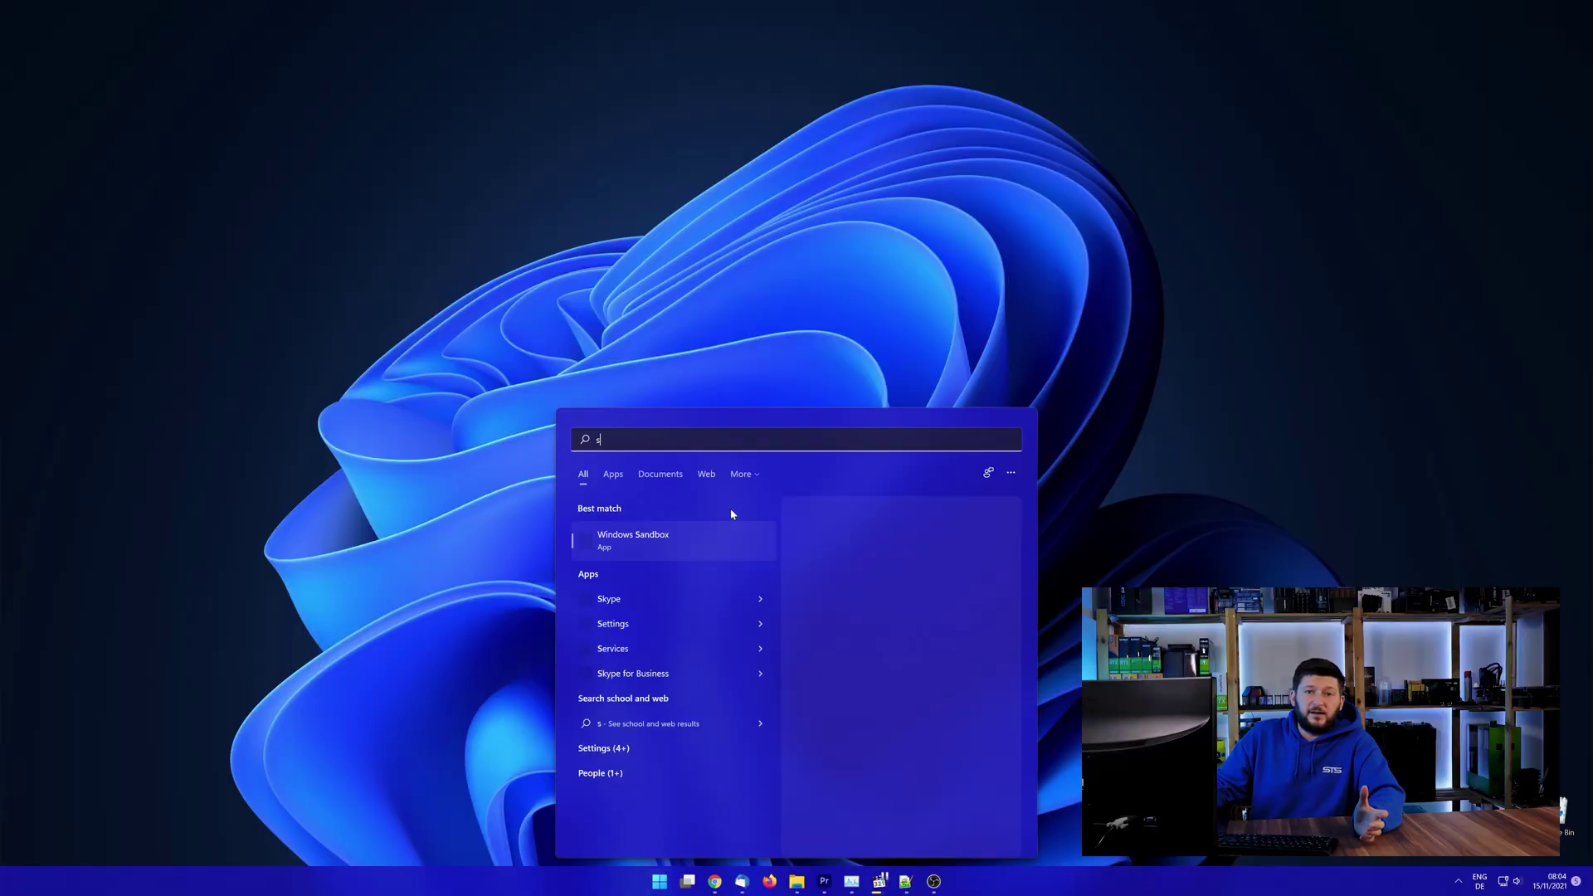
- Confirm in System > About that the system type is a 64-bit operating system
type("ystem")
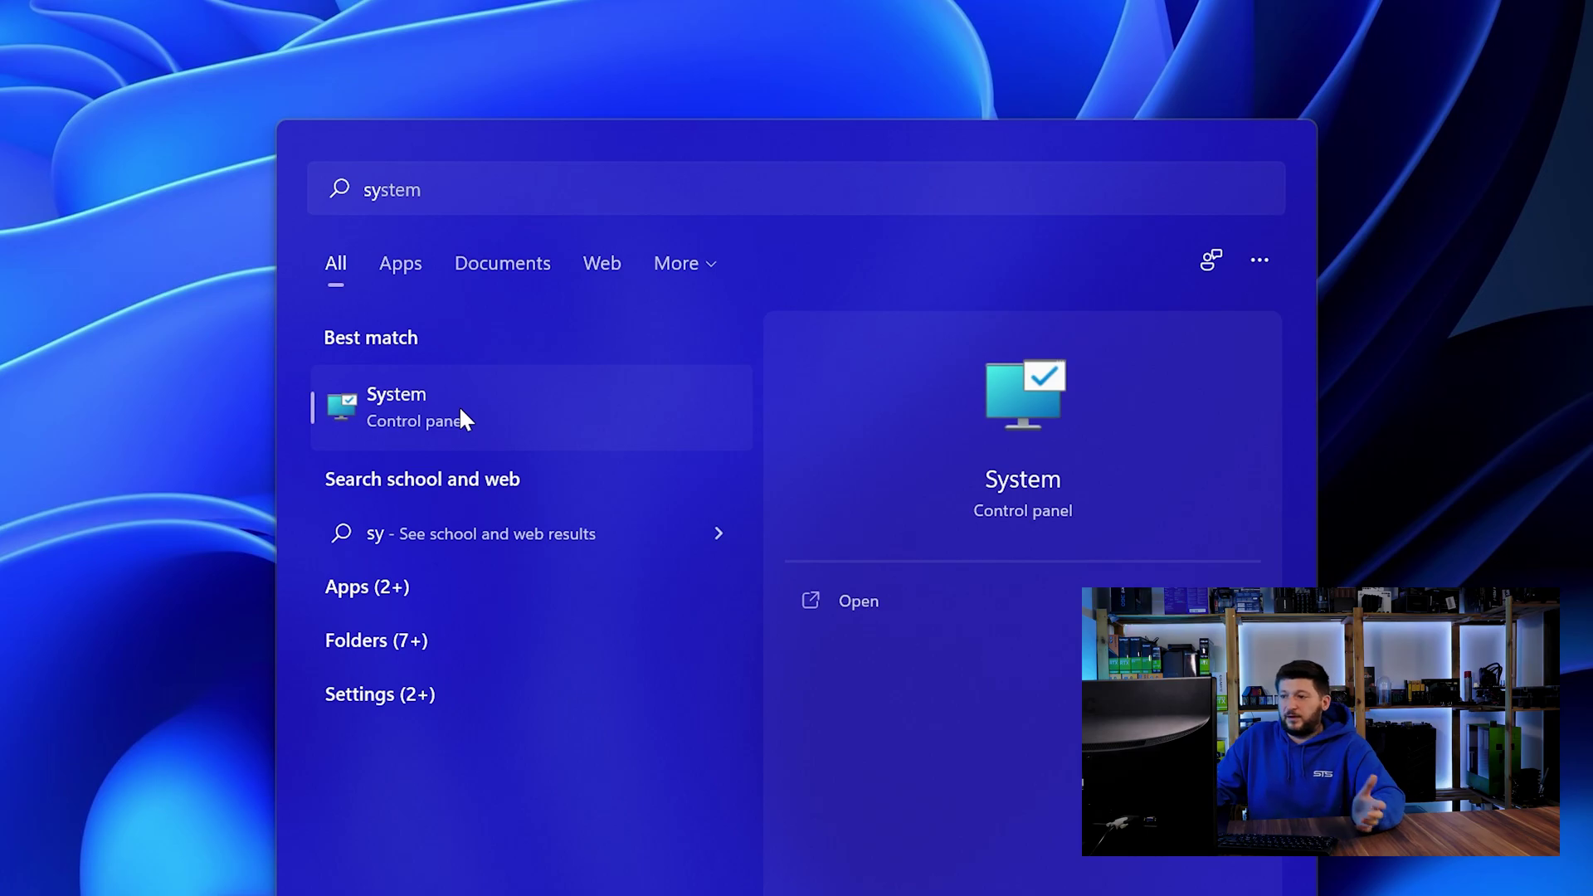
left_click(461, 410)
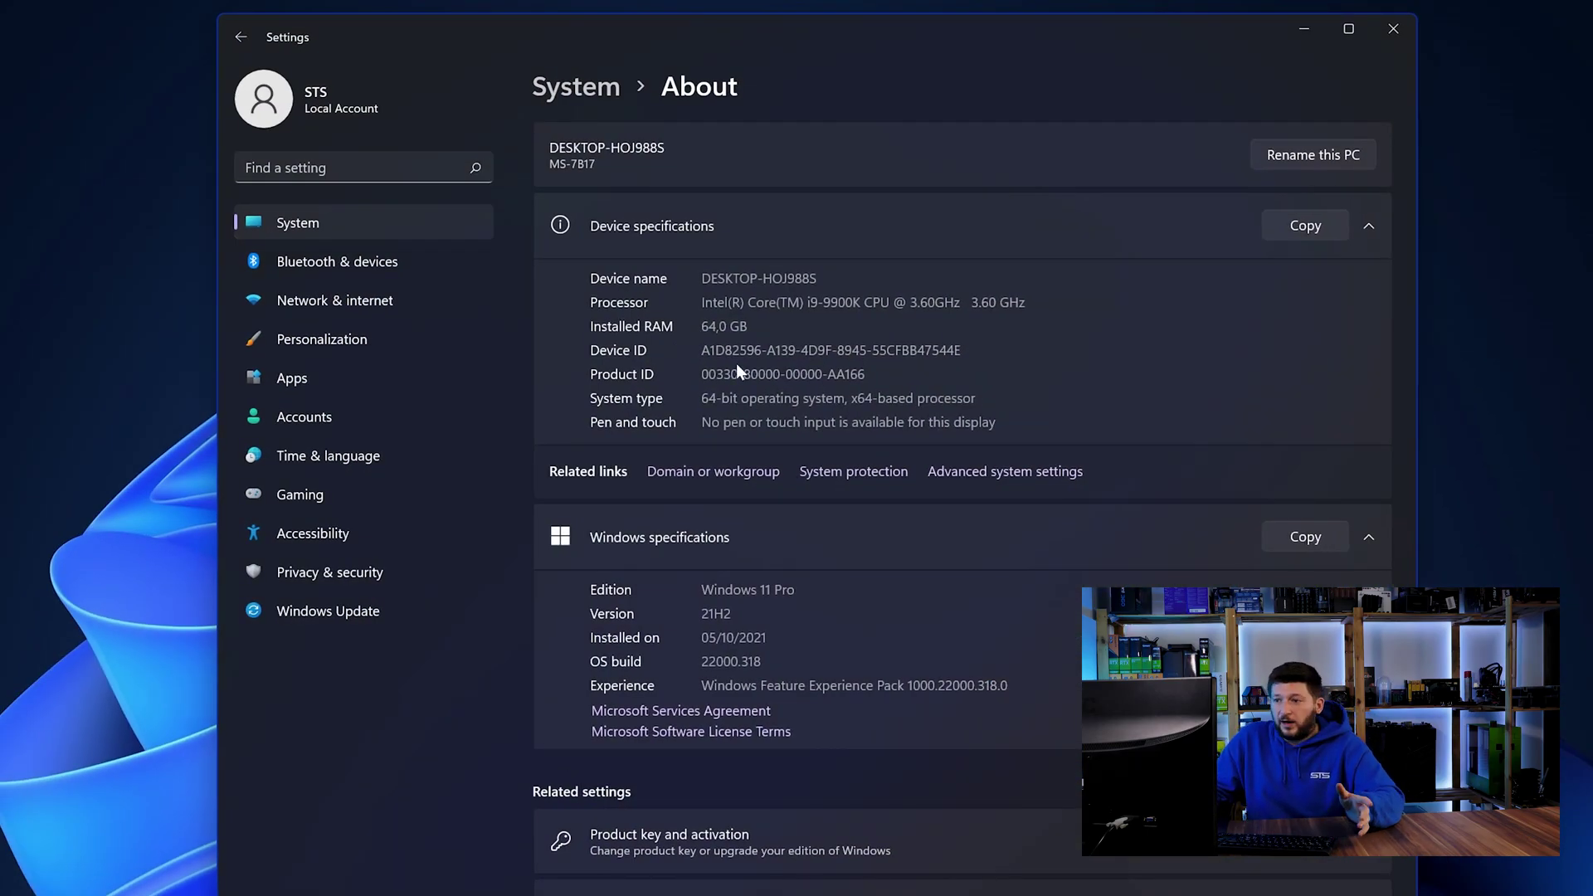
left_click_drag(701, 399, 710, 398)
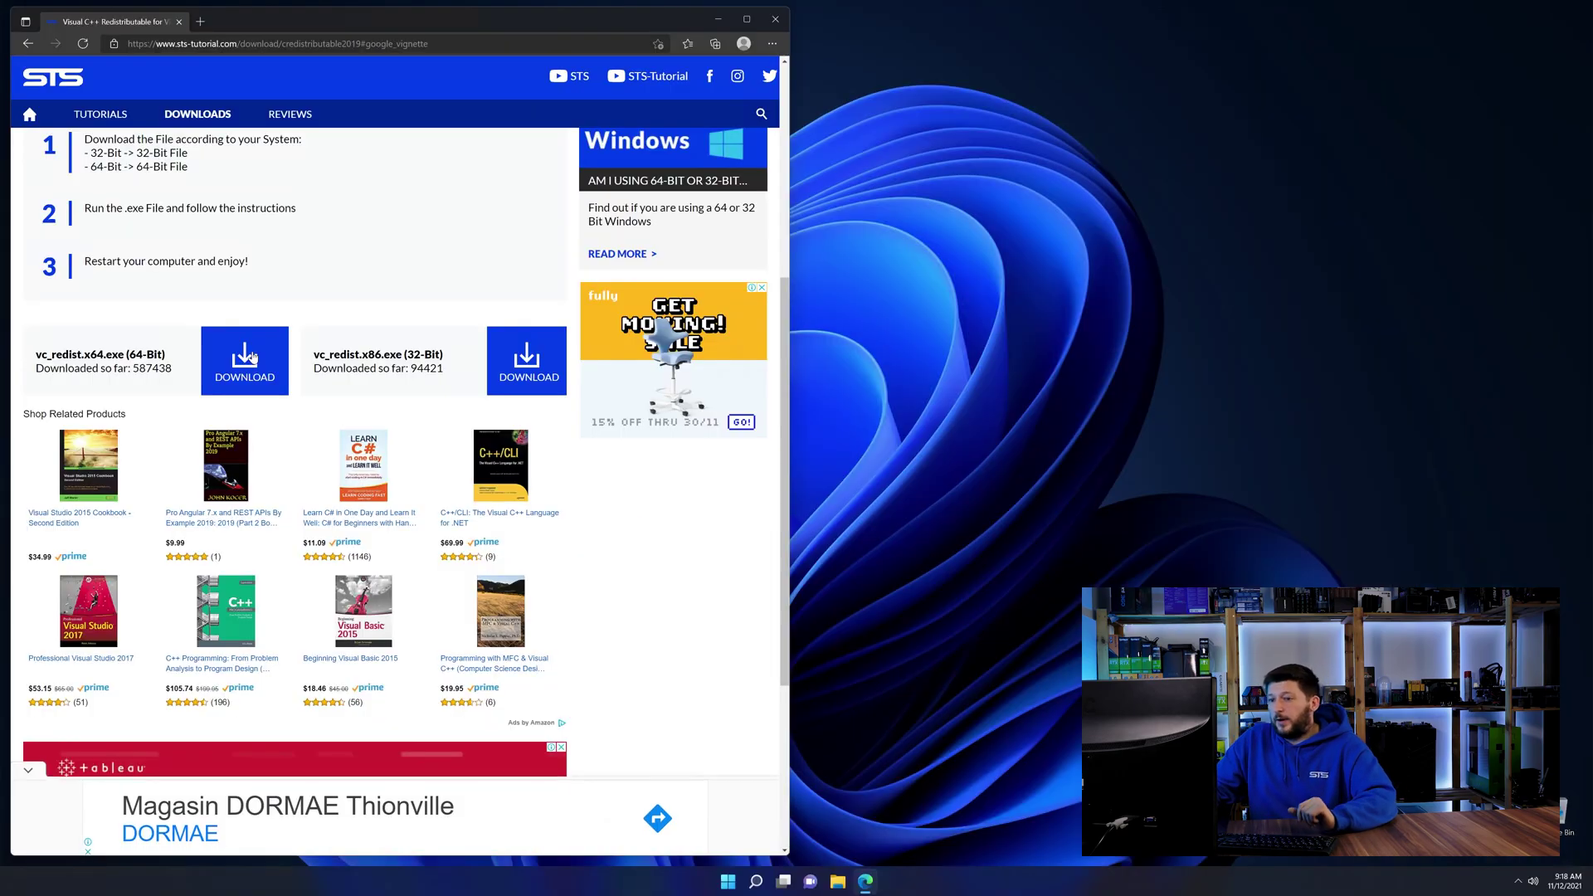
- Download vc_redist.x64.exe from the page, dismissing the ad, and run the installer
left_click(253, 357)
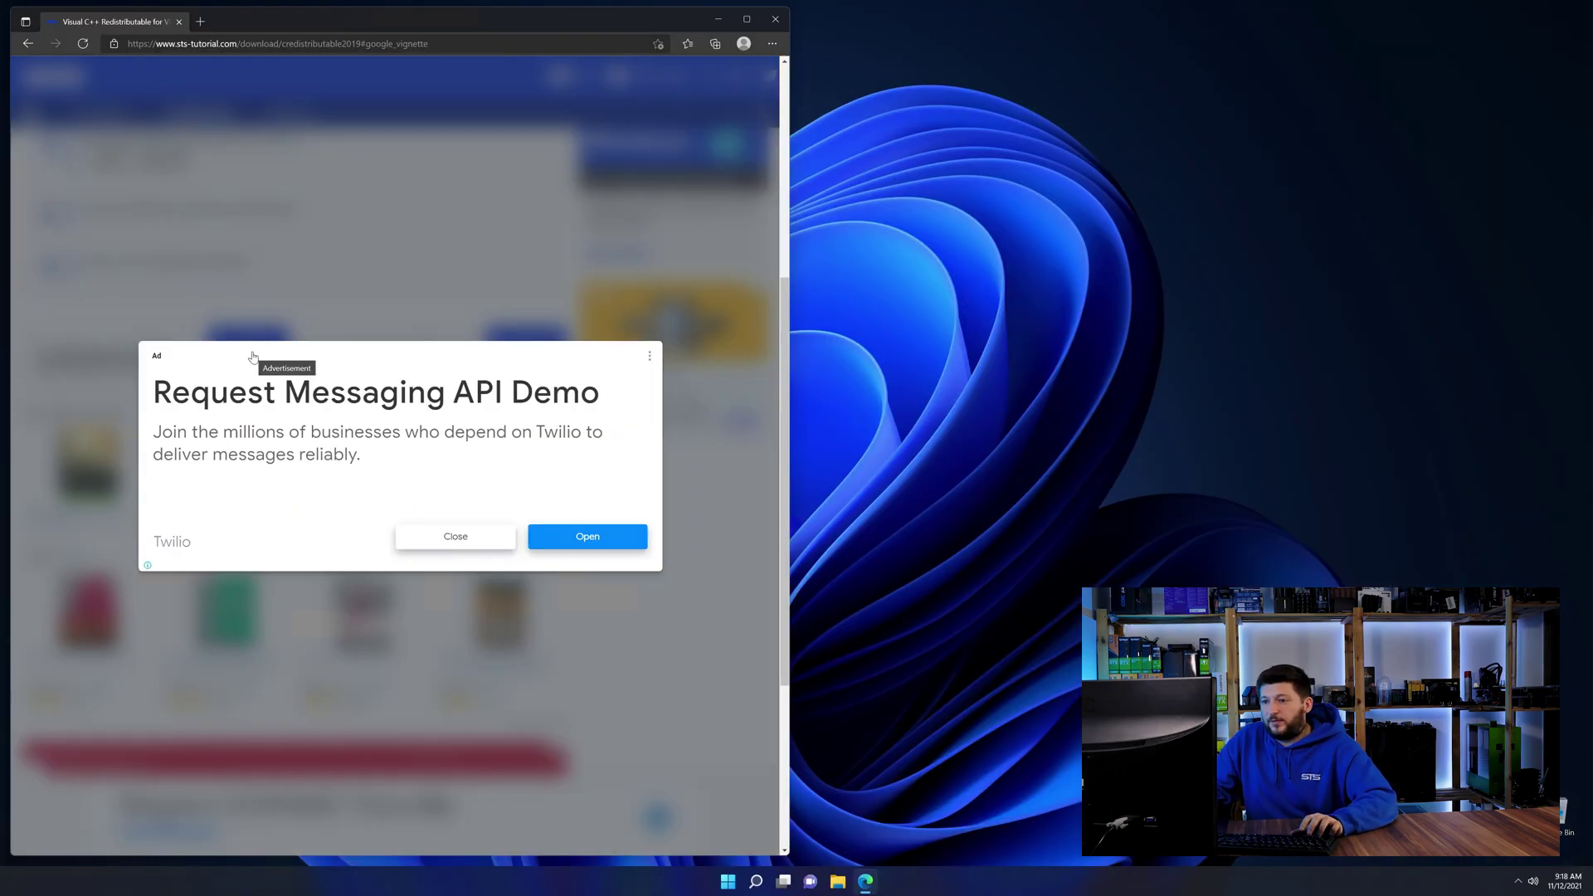
left_click(435, 538)
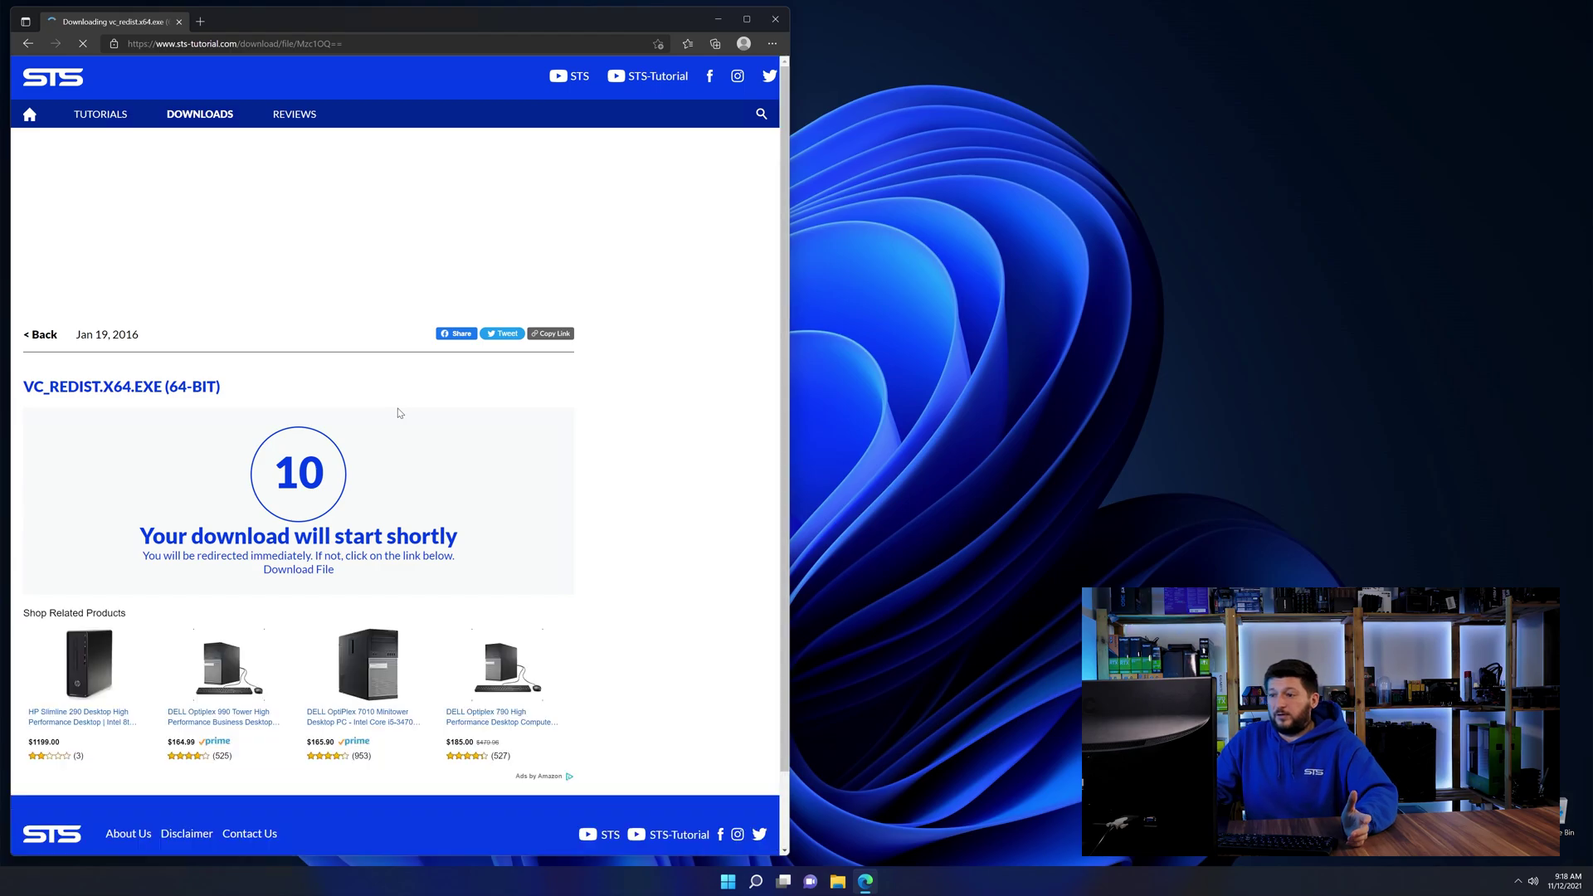
left_click(307, 570)
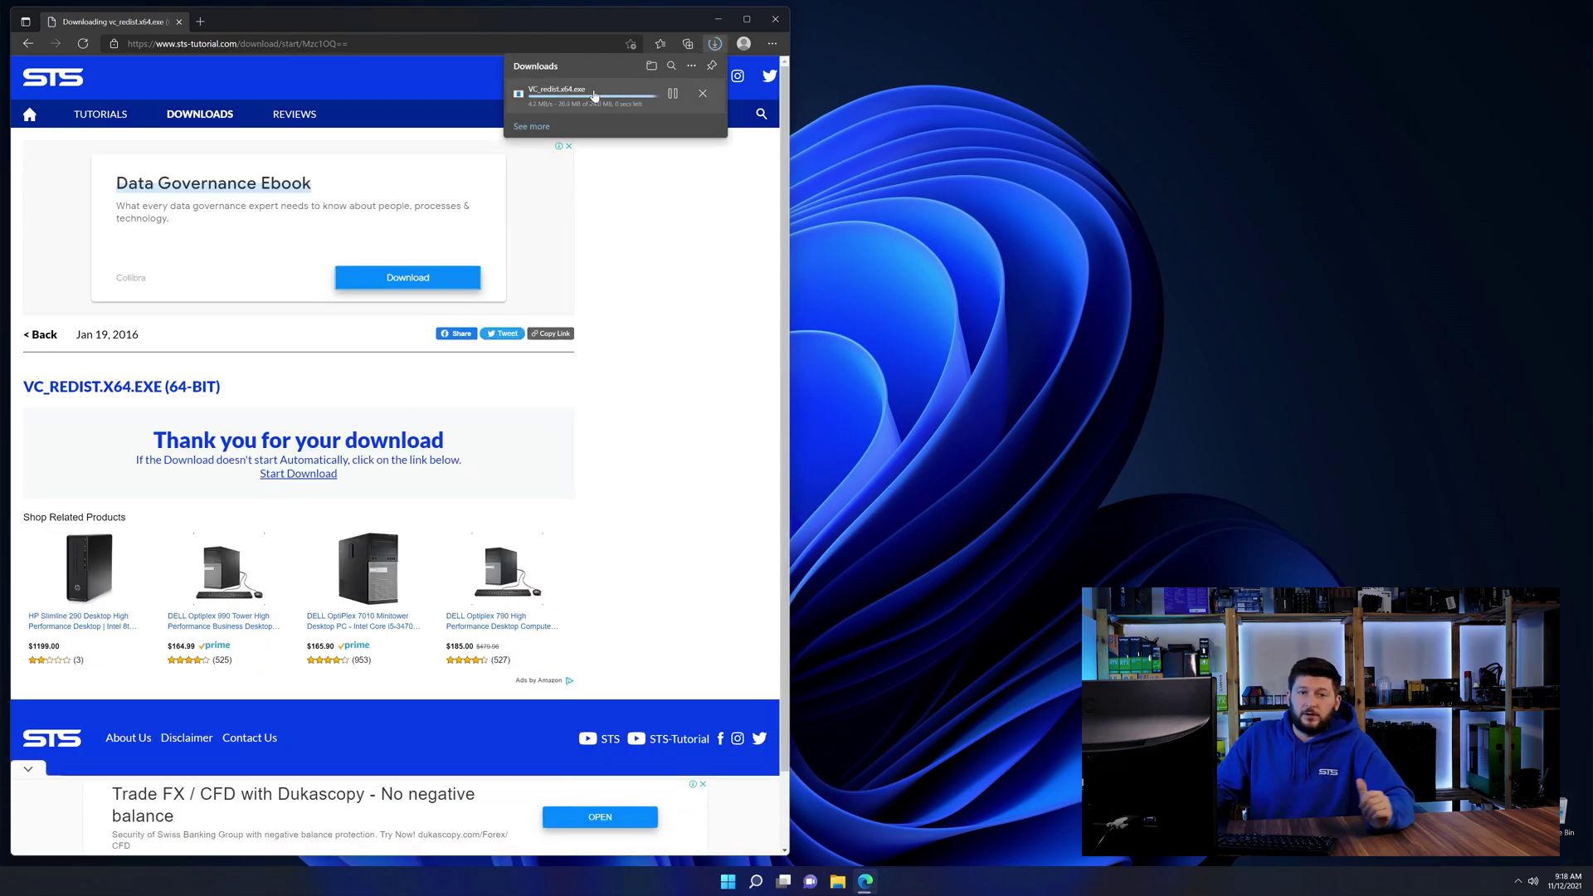
left_click(594, 92)
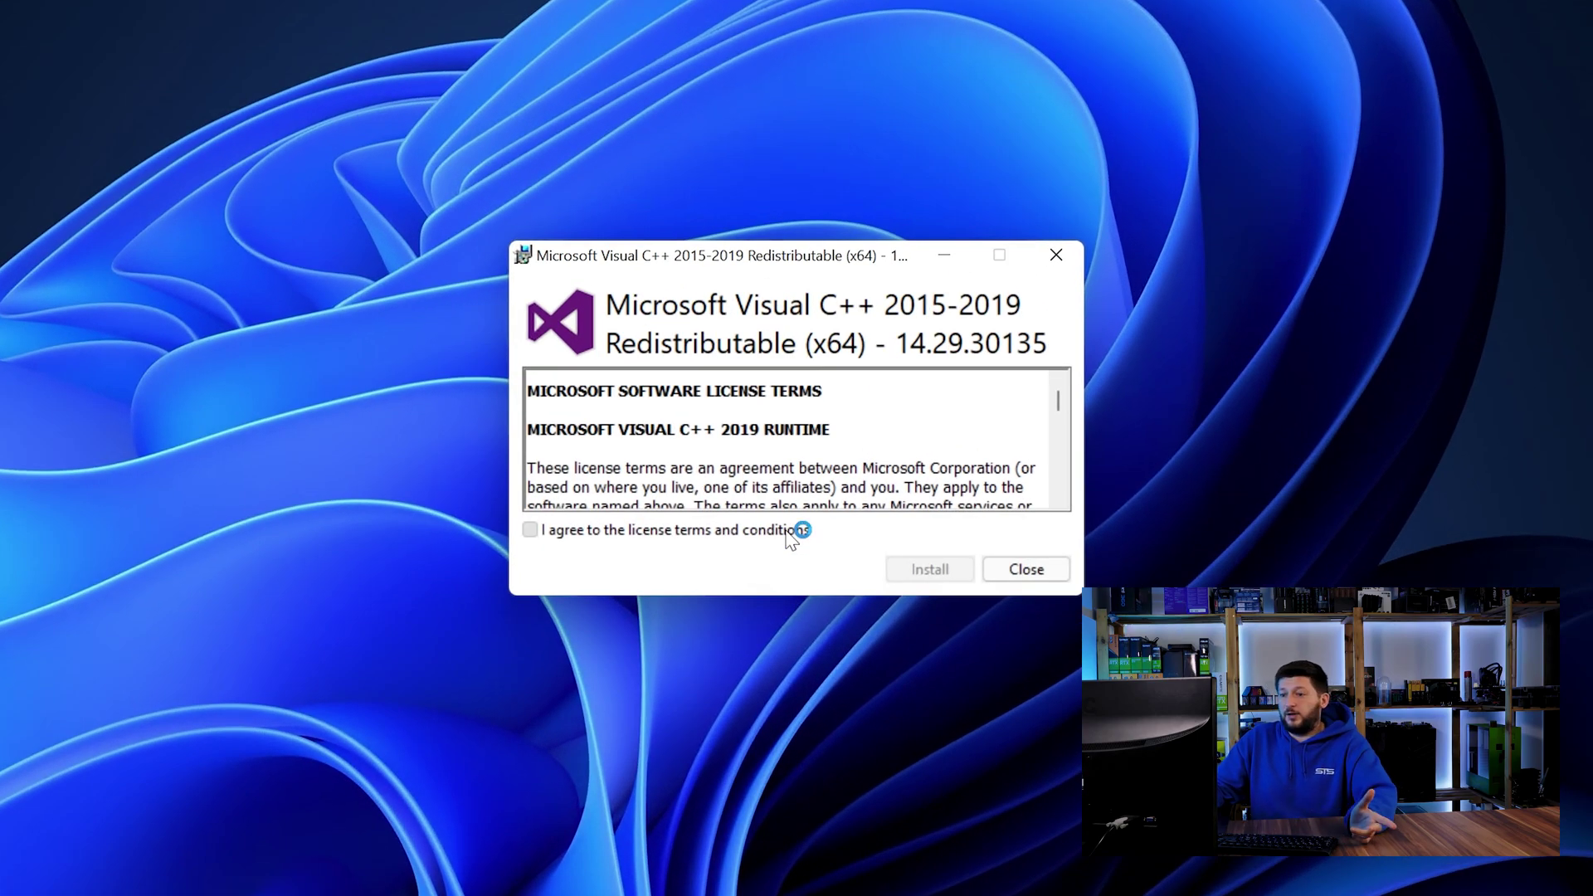